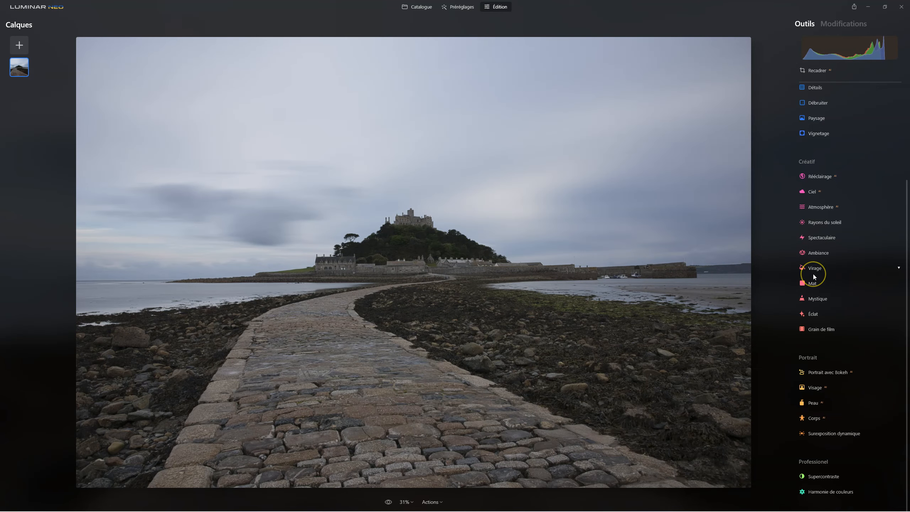
# Add the Développement, Amélioration, Structure, Couleur and Paysage tools to the favourites
pyautogui.scroll(3, 813, 274)
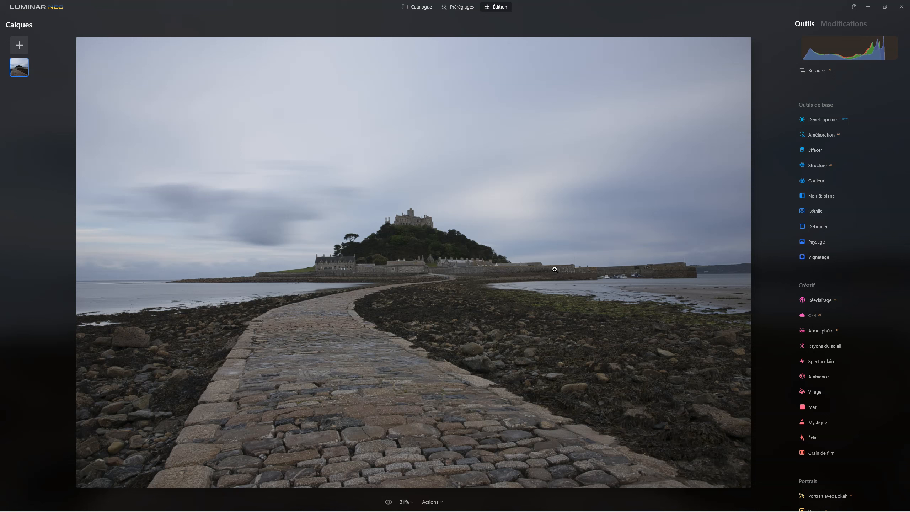
pyautogui.click(570, 272)
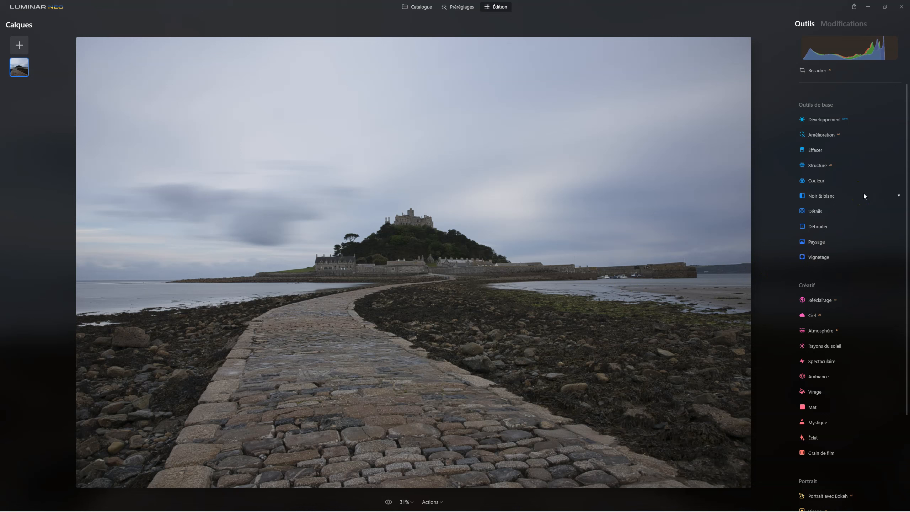
pyautogui.click(826, 121)
pyautogui.rightClick(799, 123)
pyautogui.click(825, 140)
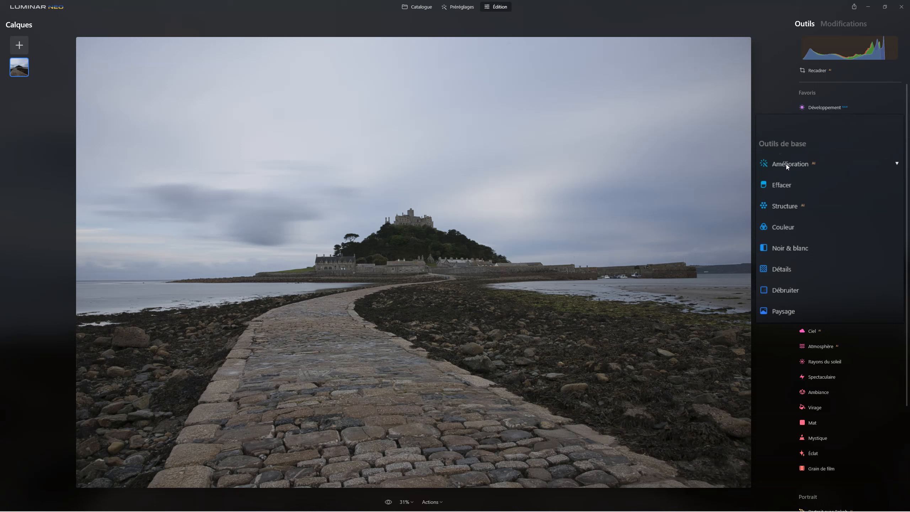
pyautogui.click(818, 159)
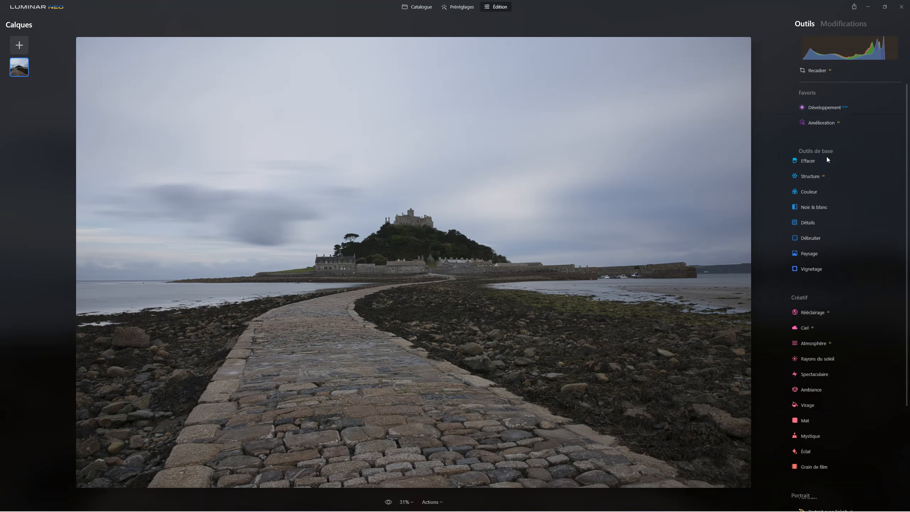
pyautogui.click(823, 176)
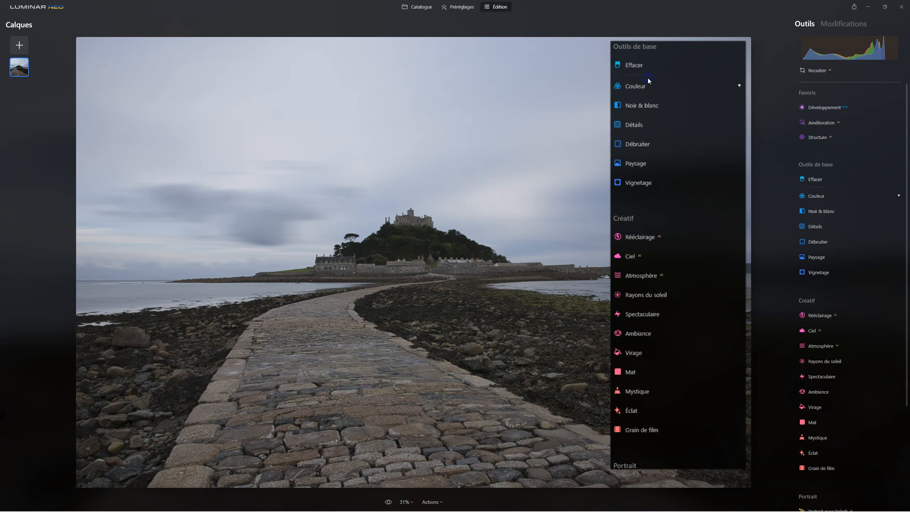
pyautogui.click(820, 200)
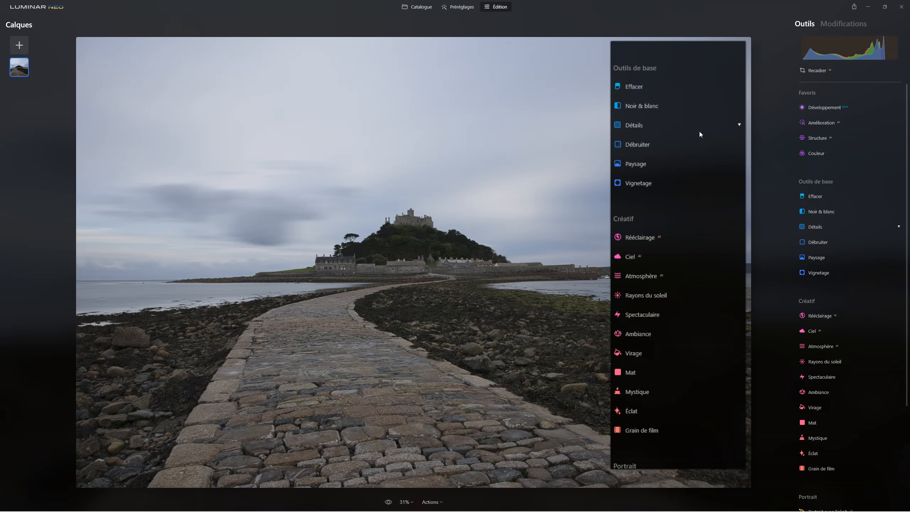
pyautogui.click(635, 165)
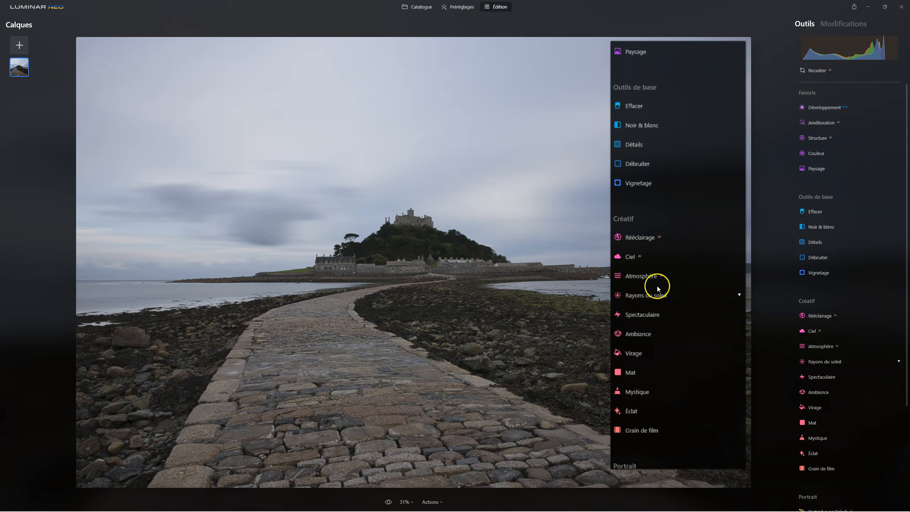
# Add the two professional tools, Supercontraste and Harmonie de couleurs, to the favourites
pyautogui.scroll(-3, 686, 240)
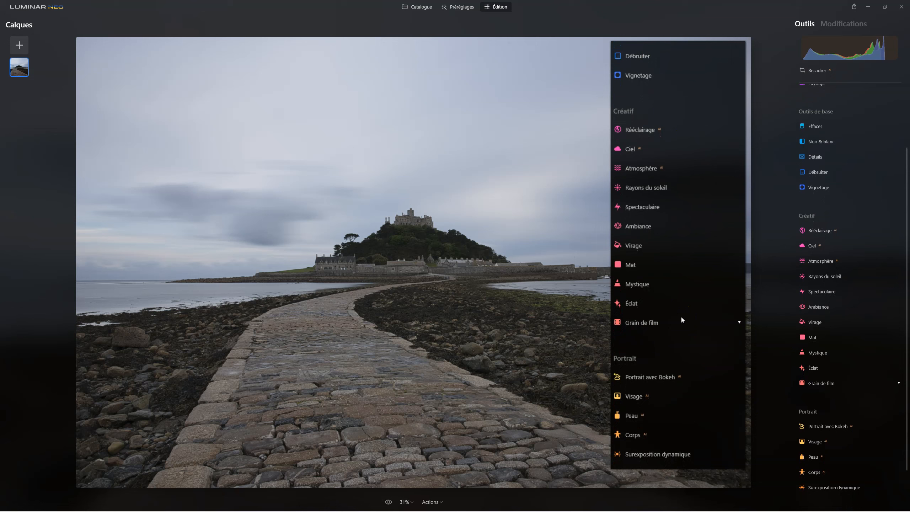
pyautogui.scroll(-2, 657, 313)
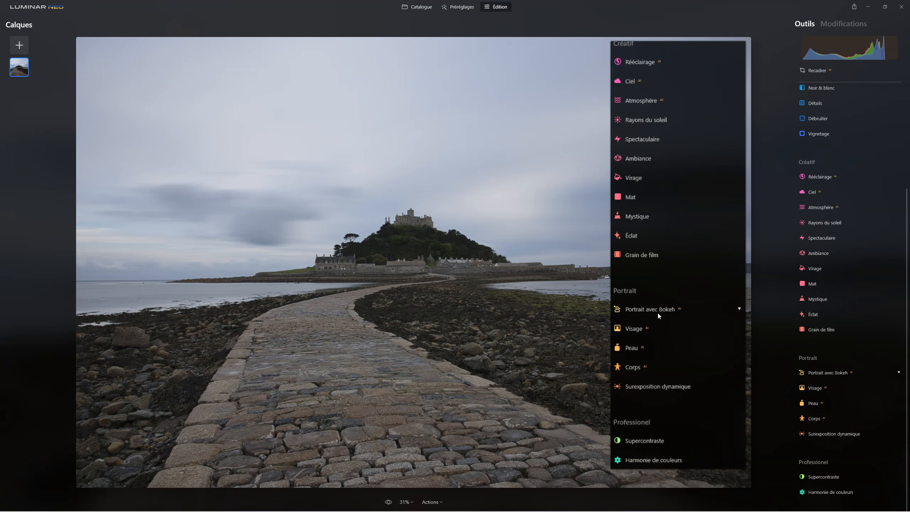
pyautogui.rightClick(637, 441)
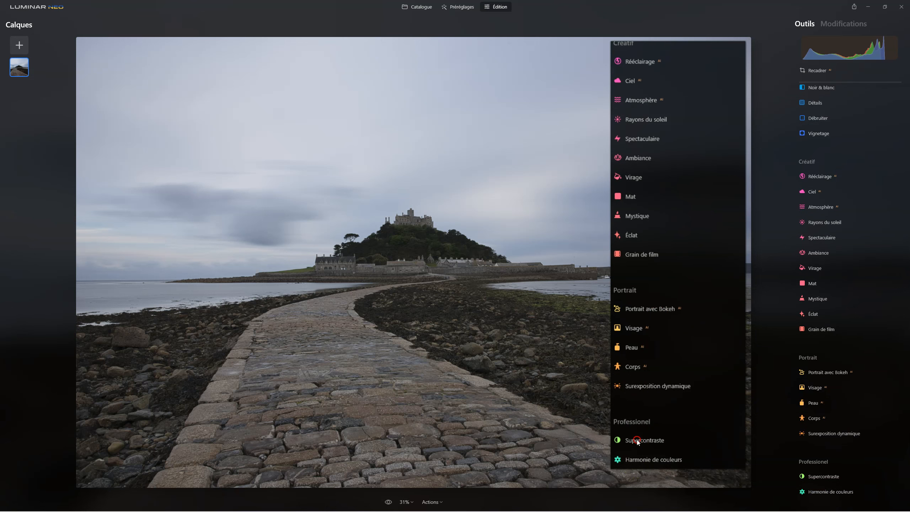
pyautogui.click(653, 447)
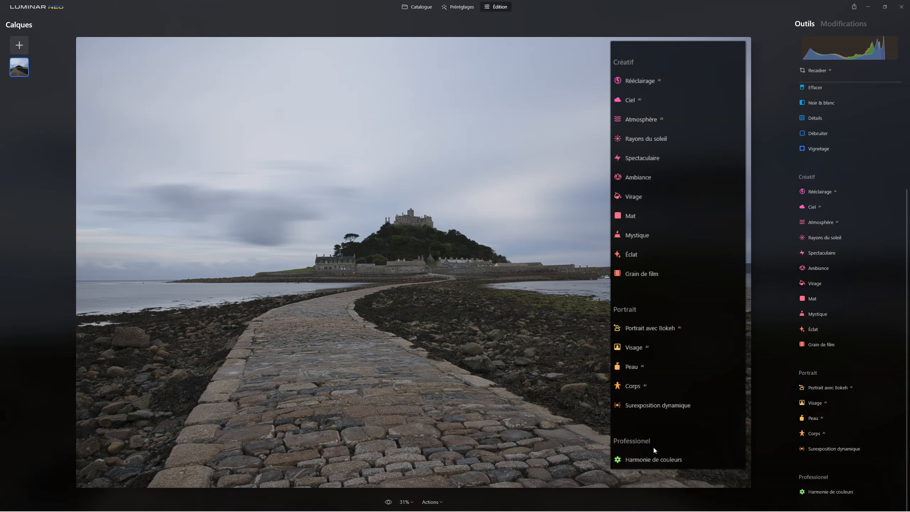
pyautogui.rightClick(824, 491)
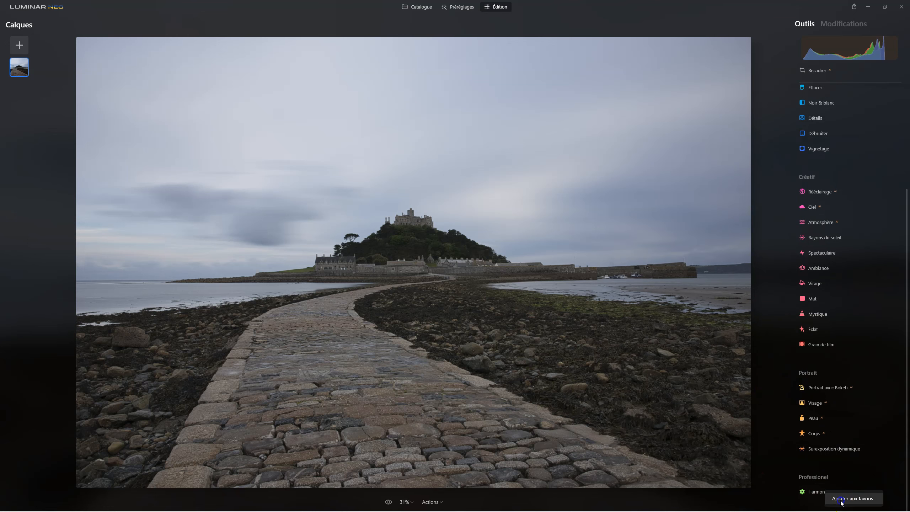
pyautogui.click(841, 502)
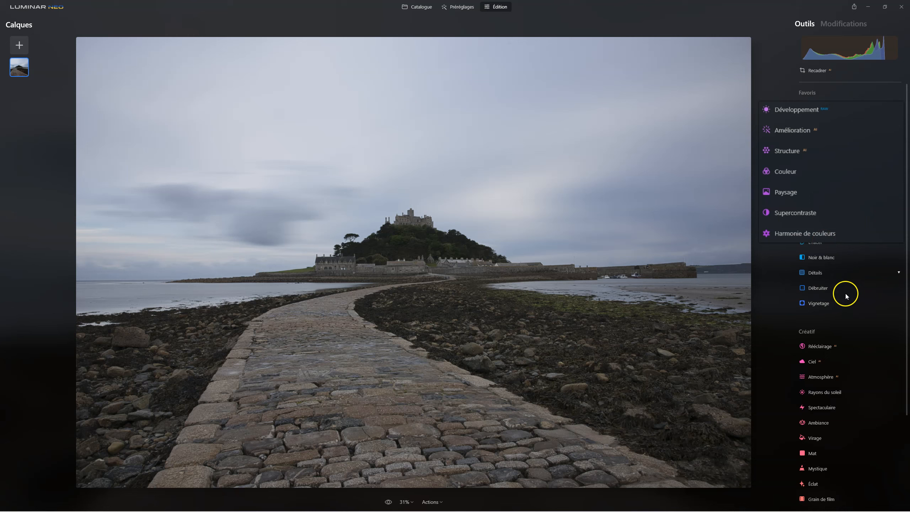
# Add the Rééclairage, Ambiance, Éclat, Ciel and Vignetage tools to the favourites
pyautogui.click(844, 351)
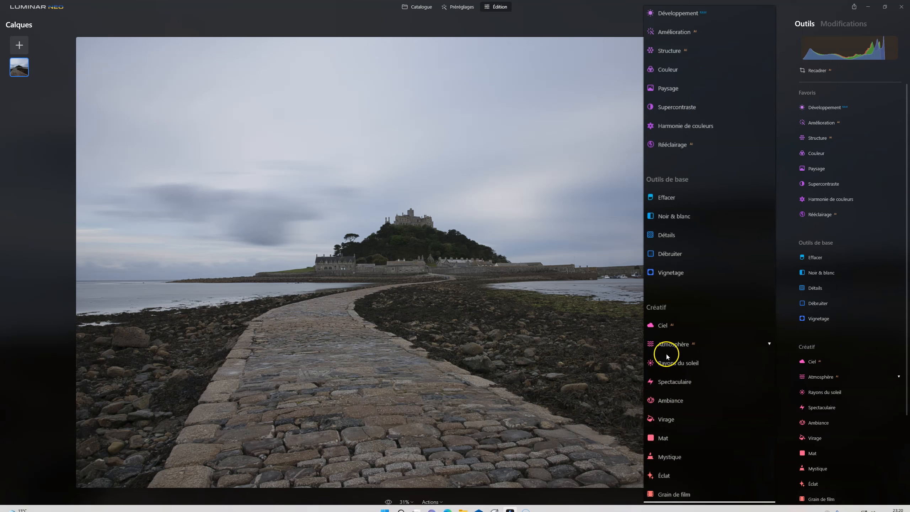
pyautogui.click(680, 409)
pyautogui.scroll(-4, 678, 407)
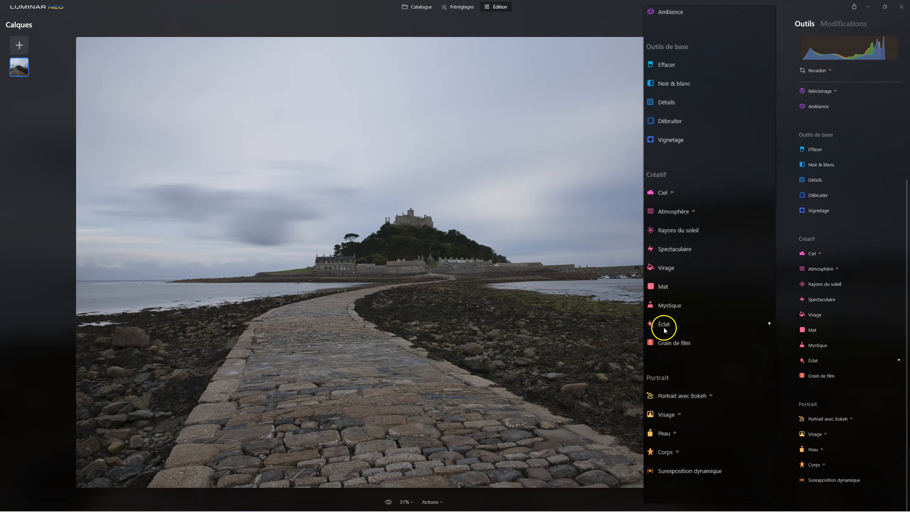
pyautogui.click(681, 330)
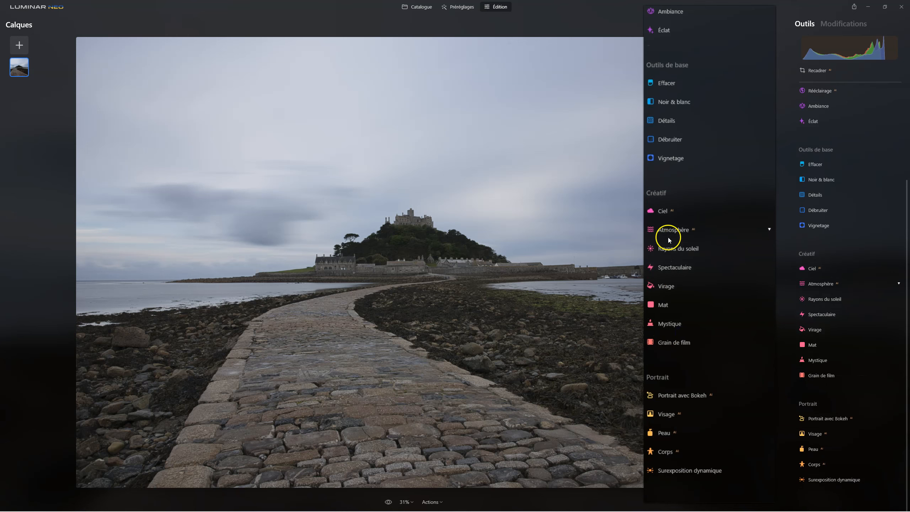
pyautogui.click(682, 224)
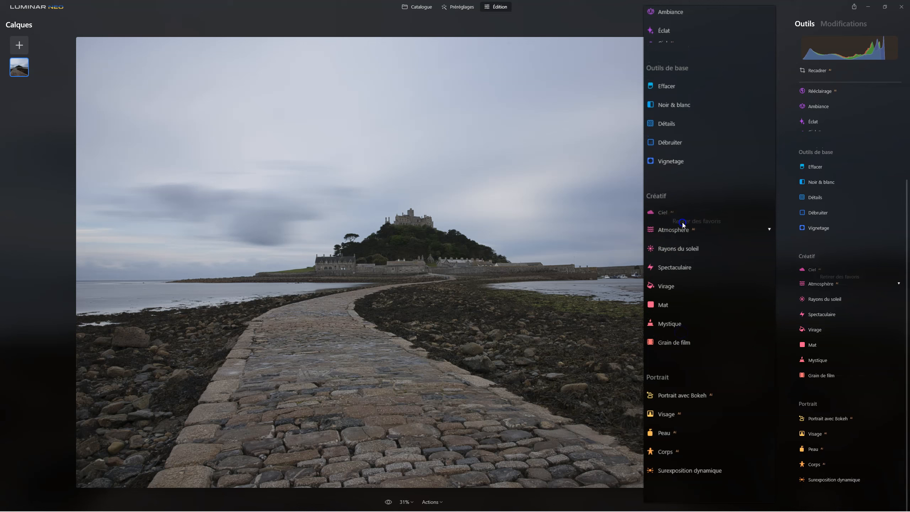
pyautogui.click(680, 184)
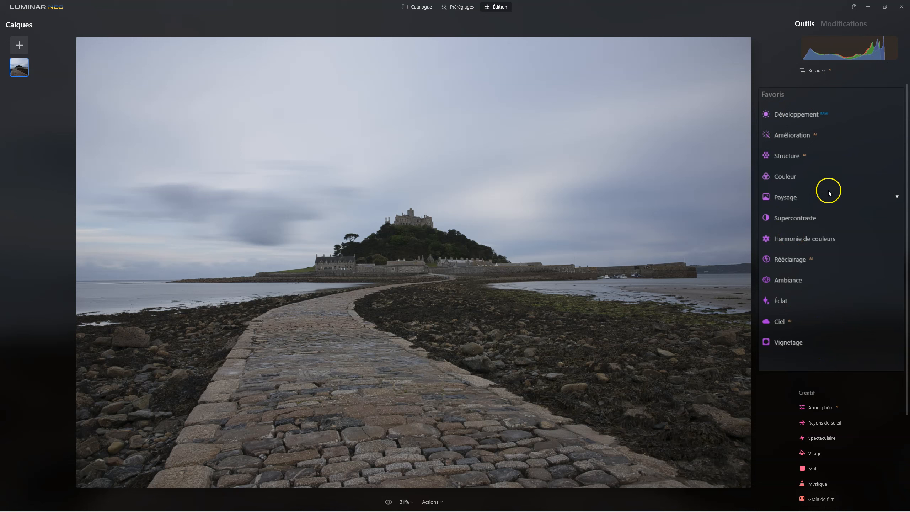
pyautogui.rightClick(784, 344)
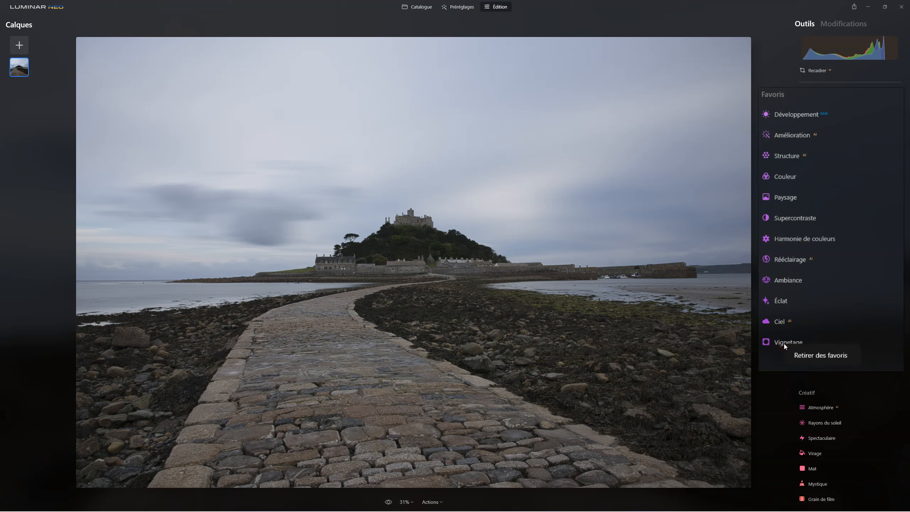
pyautogui.click(790, 287)
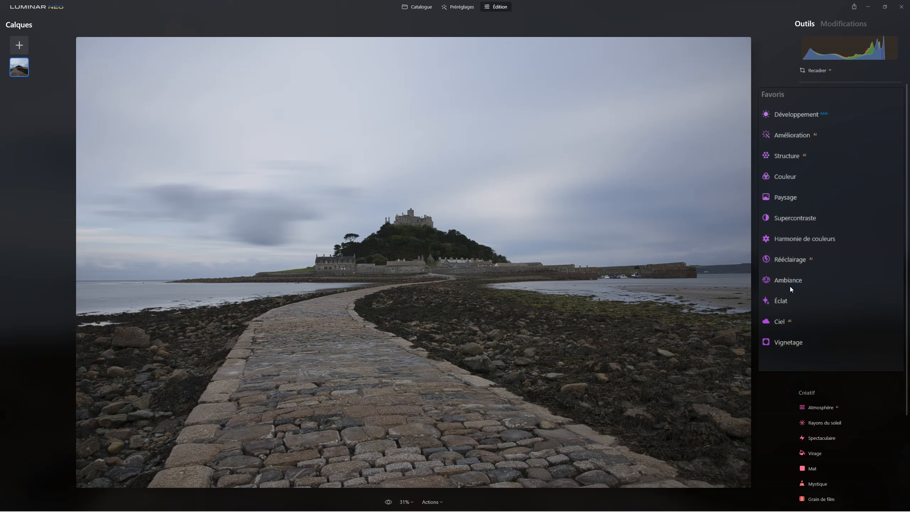
pyautogui.click(827, 301)
pyautogui.scroll(-2, 828, 304)
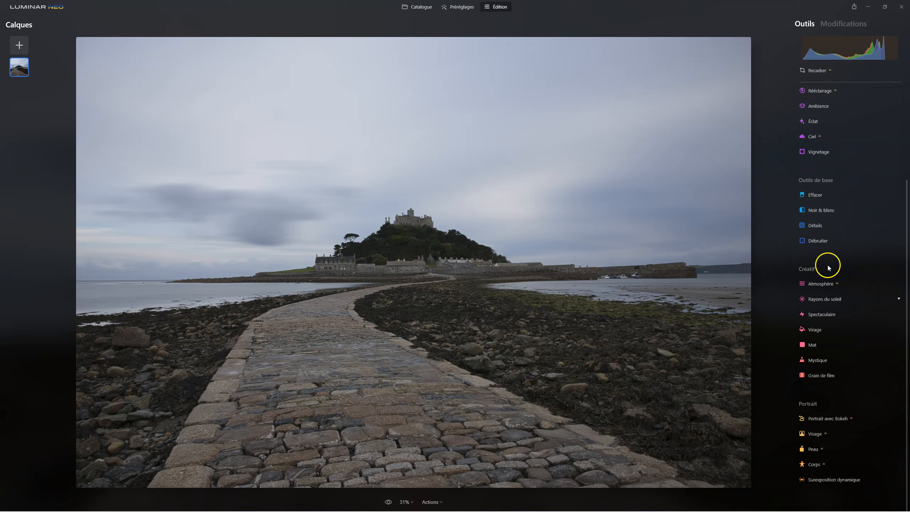
pyautogui.scroll(3, 820, 365)
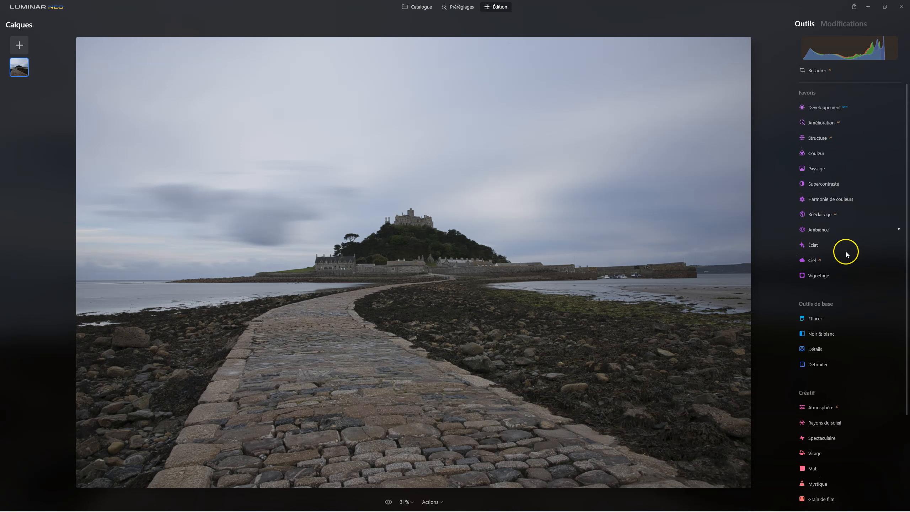
# In Développement's optics settings, enable automatic distortion correction, chromatic aberration correction and Bichromie automatique
pyautogui.click(825, 110)
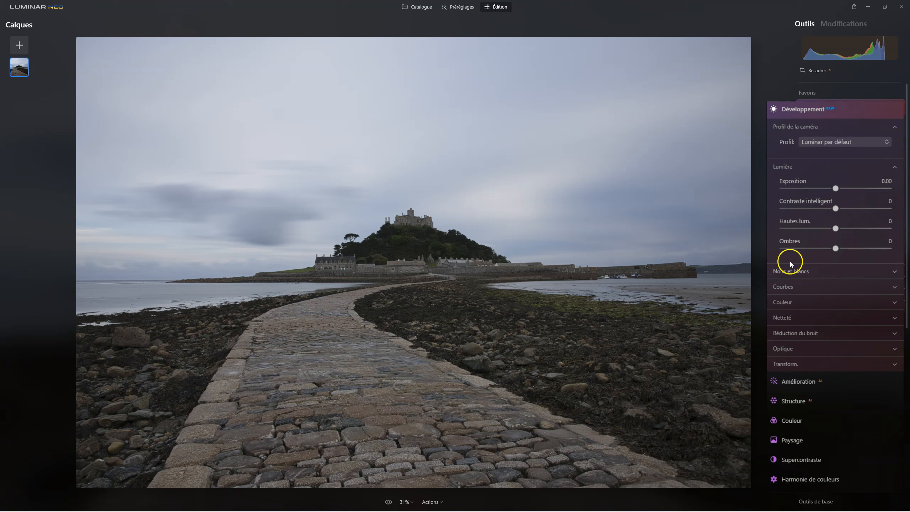
pyautogui.click(794, 353)
pyautogui.click(795, 380)
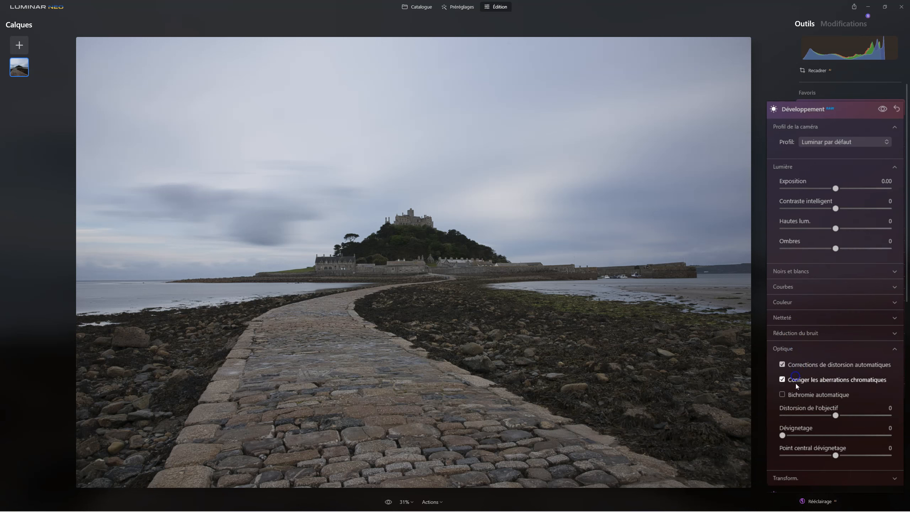
pyautogui.click(797, 395)
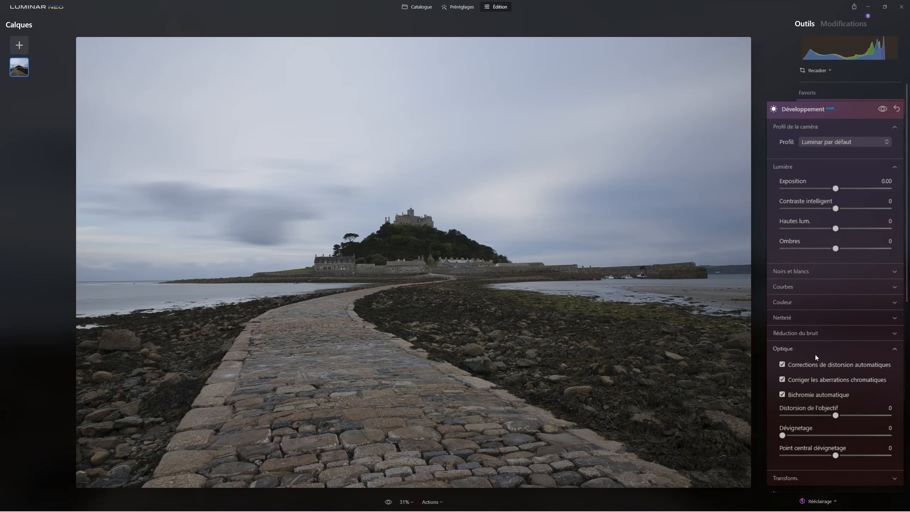
# Compare the Camera Neutral and Camera Flat profiles, apply Camera Flat to the photo, and collapse Développement
pyautogui.click(822, 142)
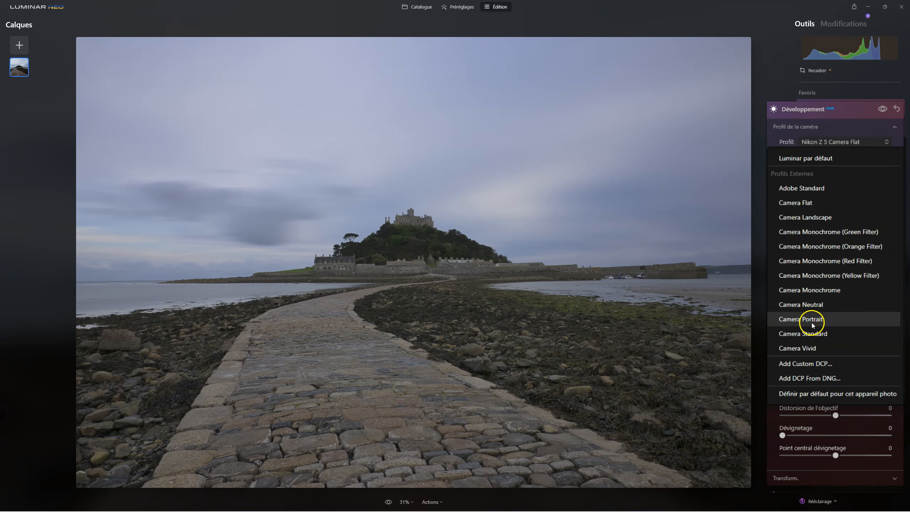
pyautogui.click(805, 303)
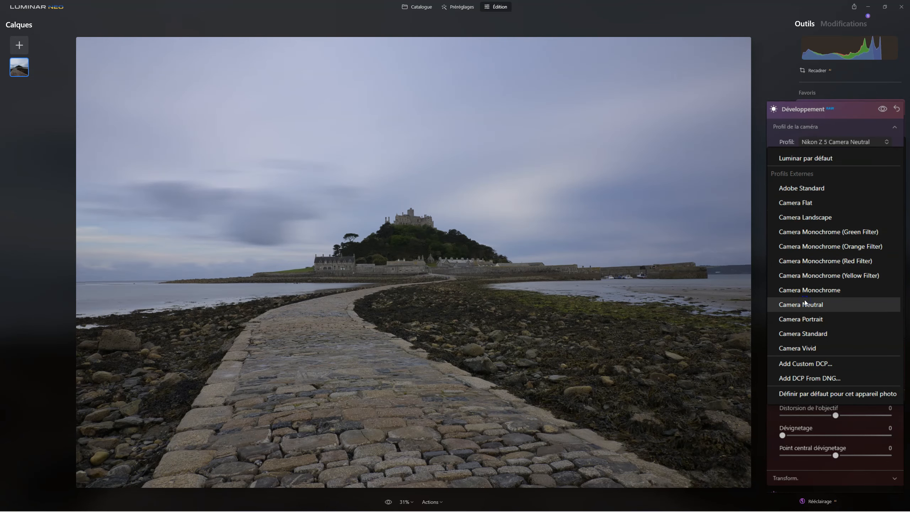
pyautogui.click(816, 209)
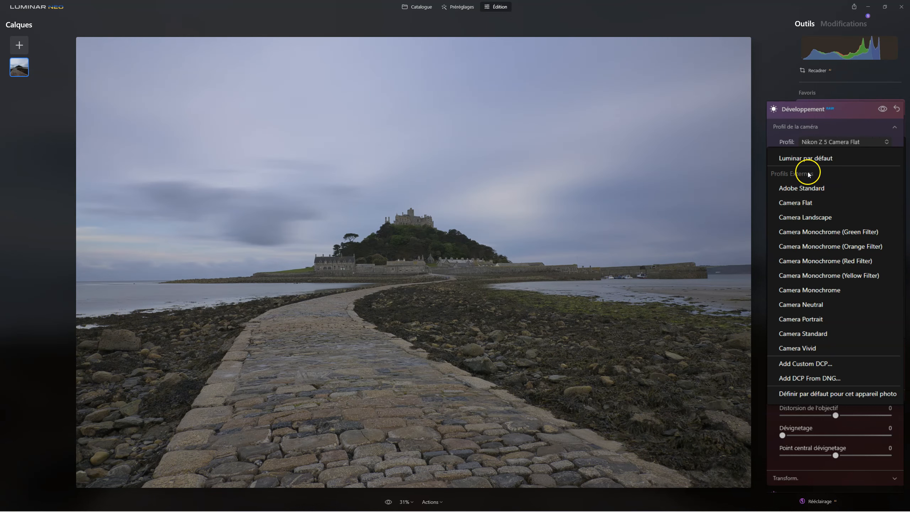
pyautogui.click(792, 195)
pyautogui.click(799, 108)
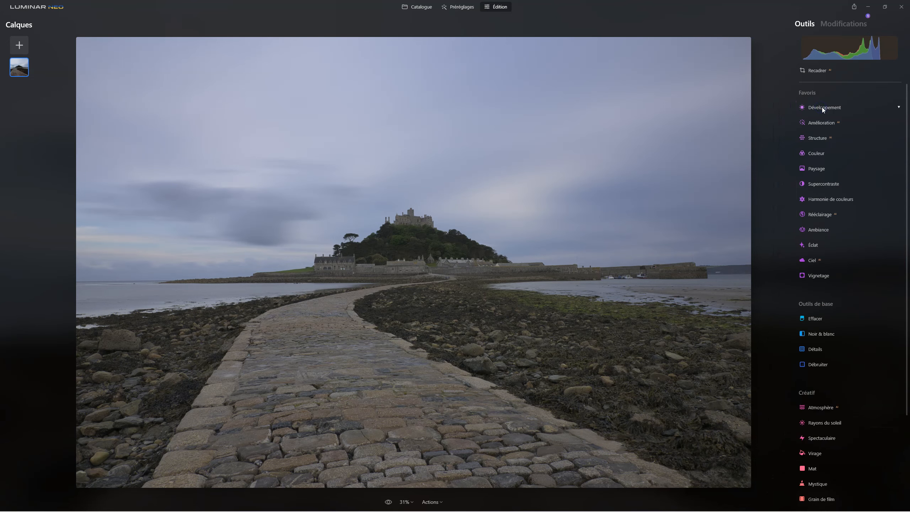
# Reopen the applied Développement edit and set its white balance by sampling a neutral colour around the shore below the castle hill
pyautogui.click(836, 115)
pyautogui.click(850, 27)
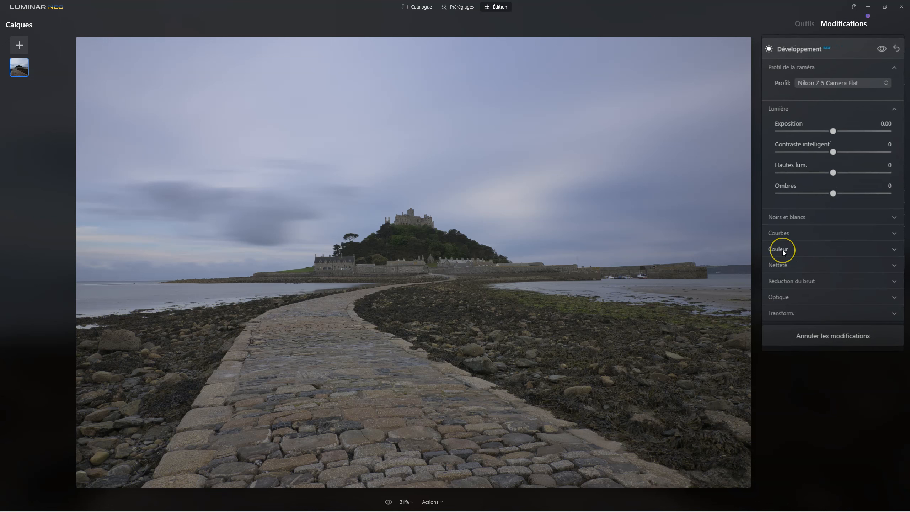
pyautogui.click(782, 250)
pyautogui.click(889, 264)
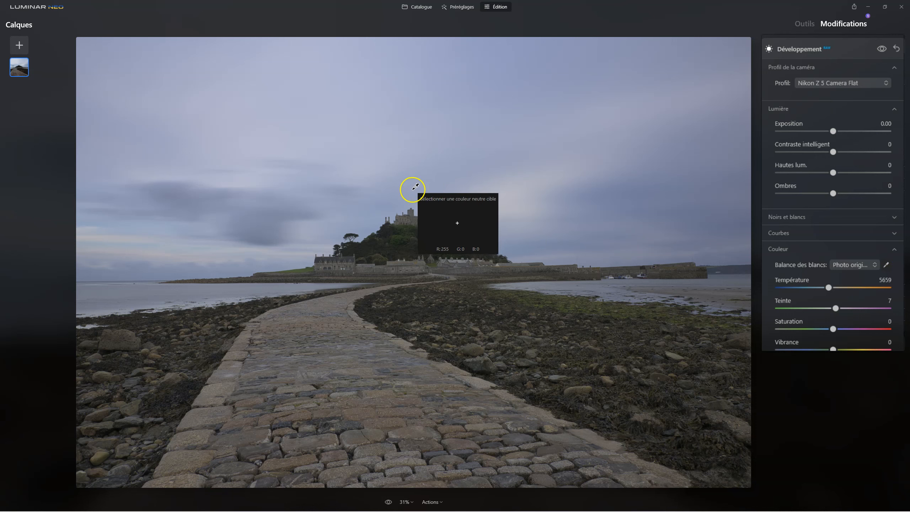
pyautogui.click(451, 261)
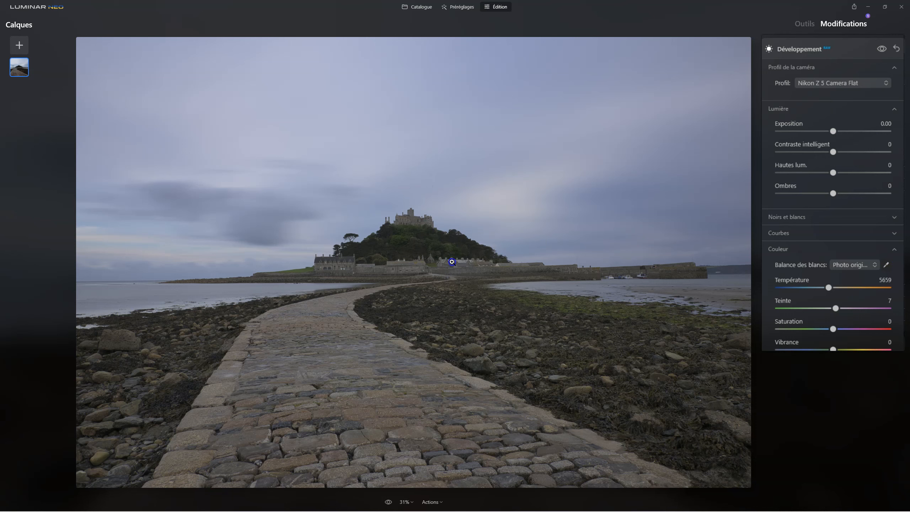
pyautogui.click(452, 276)
pyautogui.click(461, 299)
# Return to the tool list and check the settings offered by a new Développement adjustment
pyautogui.click(802, 23)
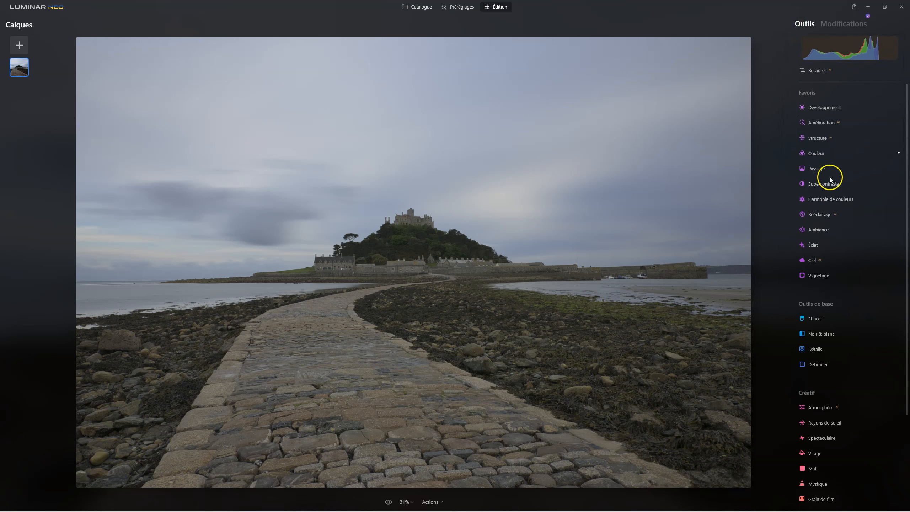
pyautogui.click(820, 110)
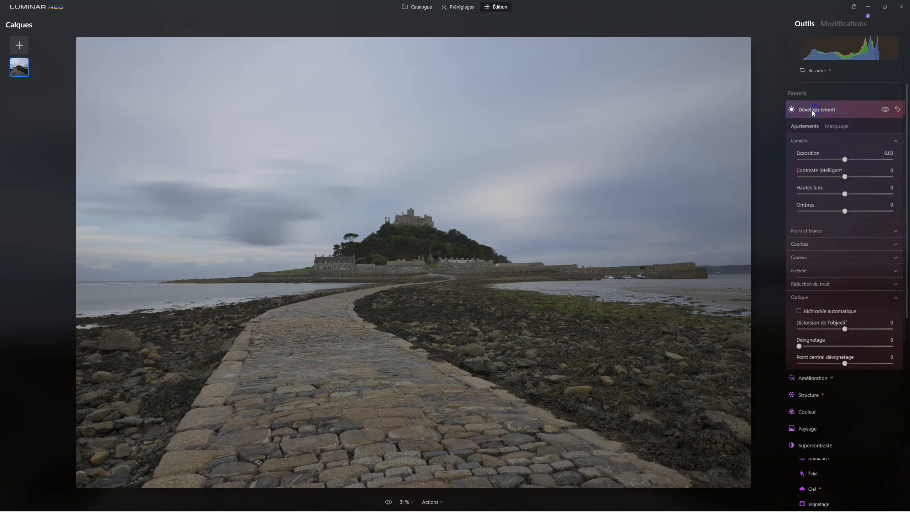
pyautogui.click(804, 112)
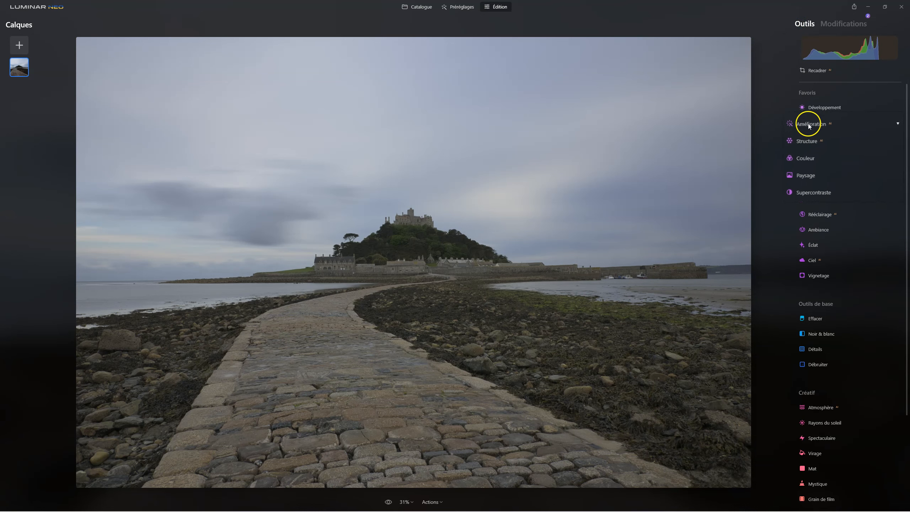
# Apply Amélioration to the photo with Accent at 83 and compare the result with the unadjusted version
pyautogui.click(808, 124)
pyautogui.moveTo(776, 177); pyautogui.dragTo(816, 178)
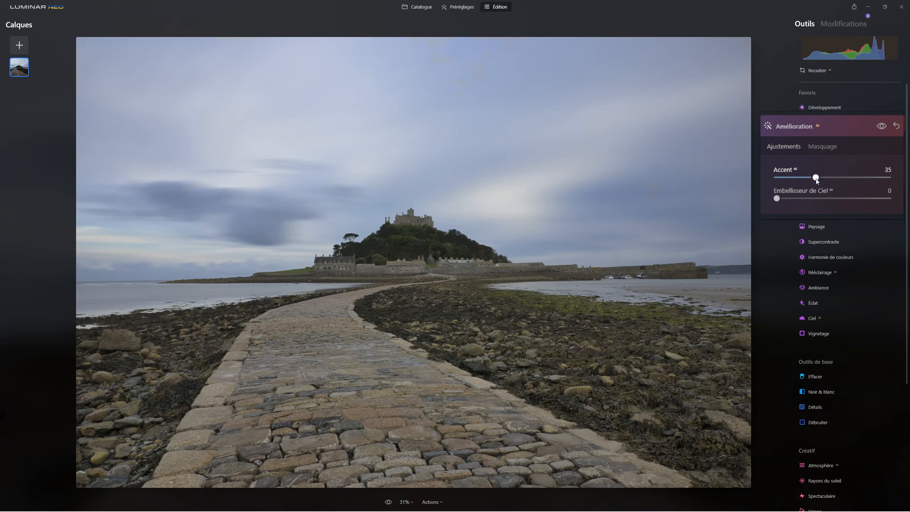
pyautogui.moveTo(816, 178); pyautogui.dragTo(843, 178)
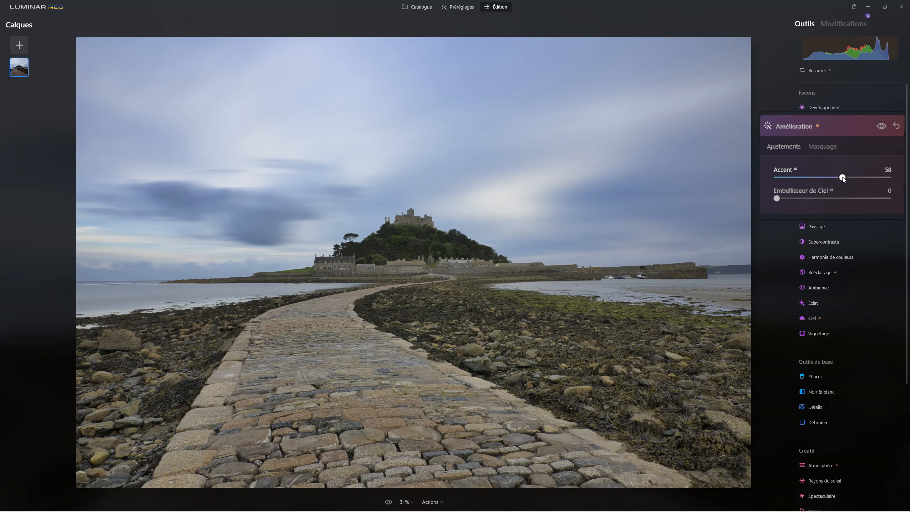
pyautogui.moveTo(846, 178); pyautogui.dragTo(871, 174)
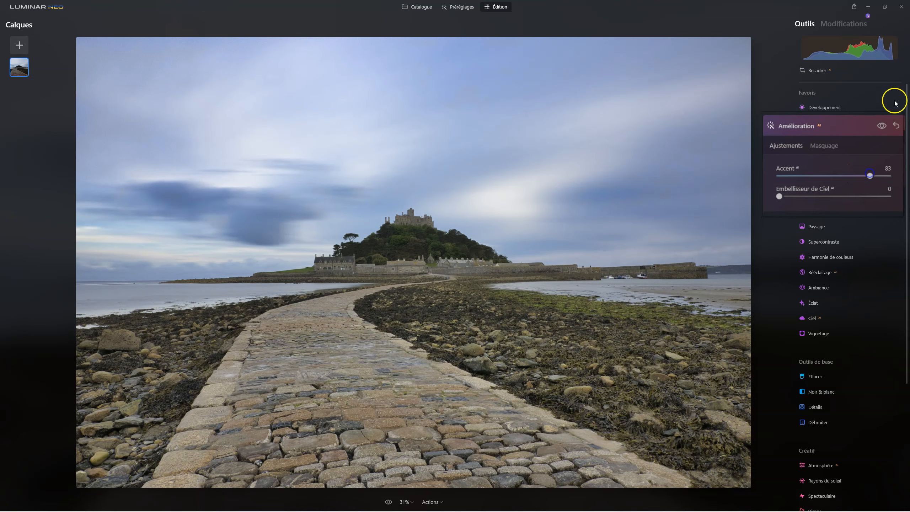
pyautogui.click(886, 123)
pyautogui.click(886, 122)
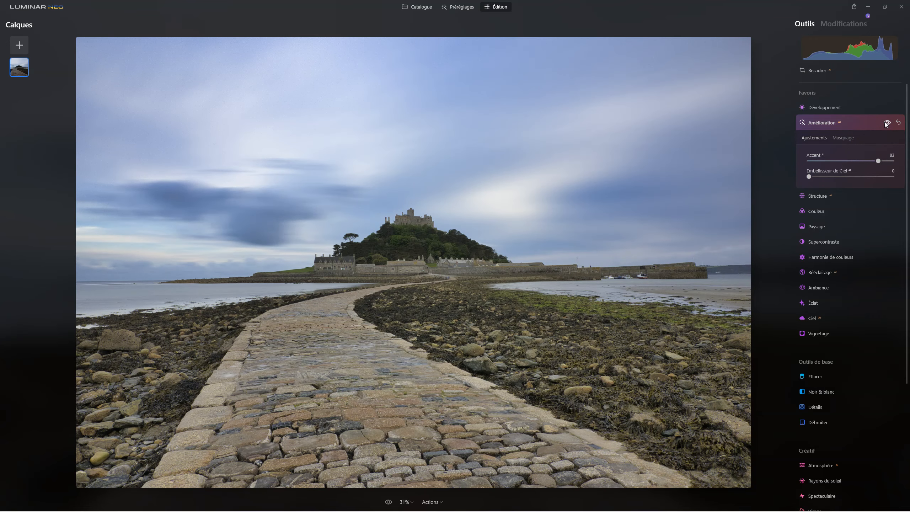
pyautogui.click(813, 123)
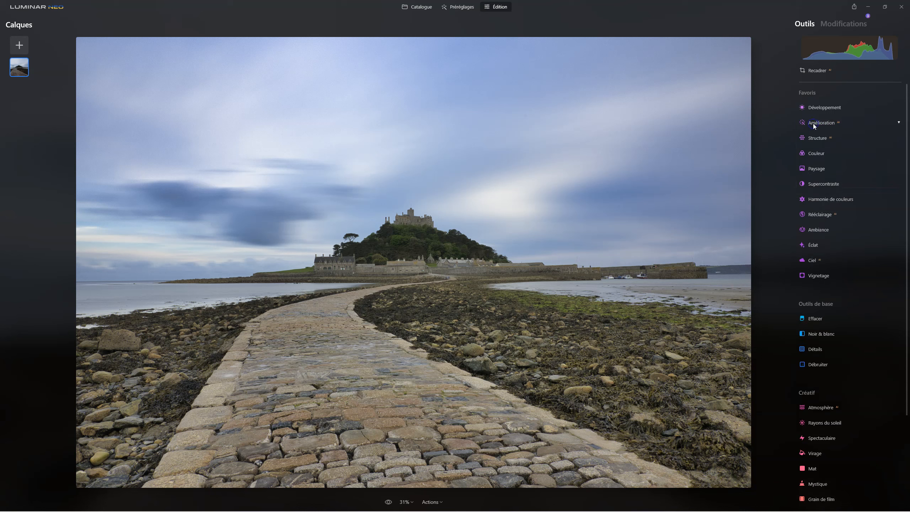
pyautogui.click(812, 124)
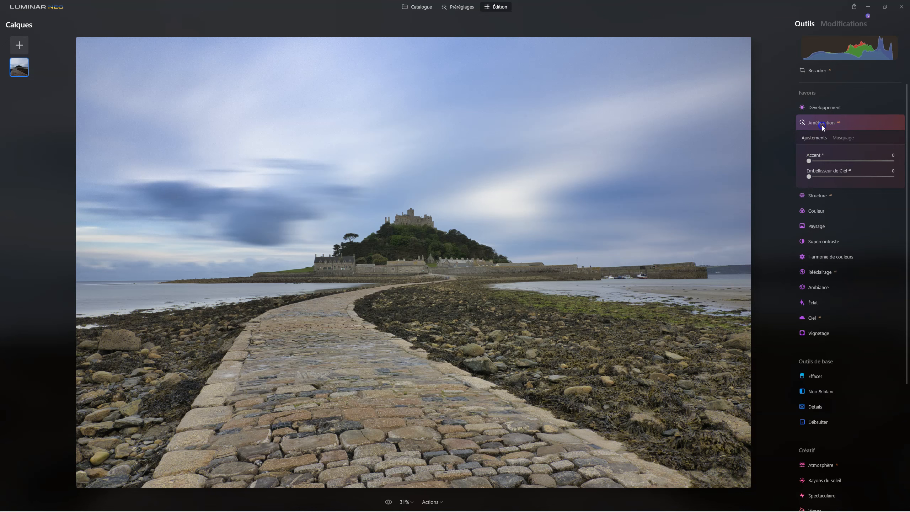
pyautogui.click(829, 125)
# Apply Structure with Quantité at 33 and restrict it to Sol artificiel using an AI mask, after checking Sol naturel
pyautogui.click(816, 138)
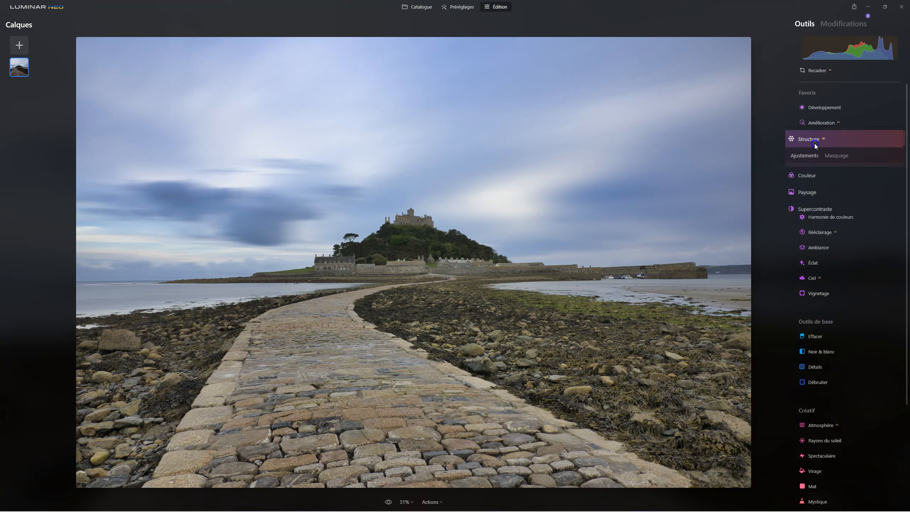
pyautogui.moveTo(830, 195); pyautogui.dragTo(849, 194)
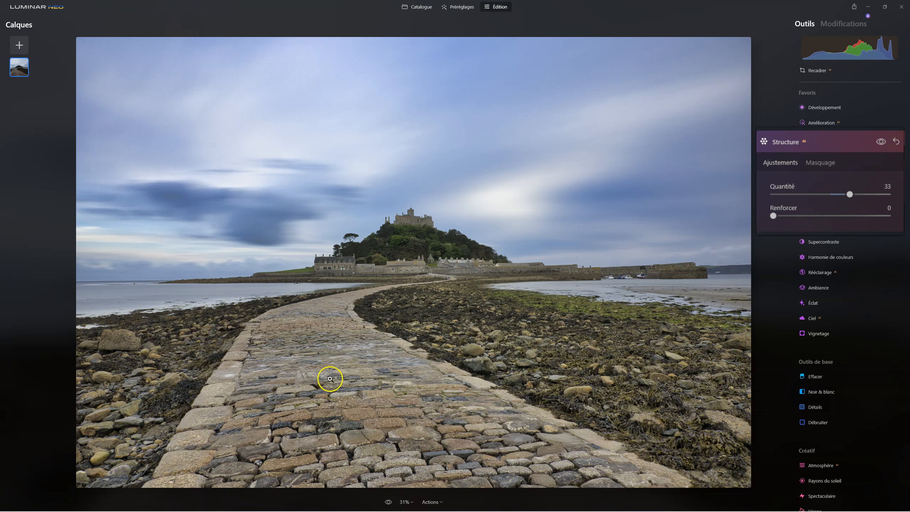
pyautogui.click(820, 166)
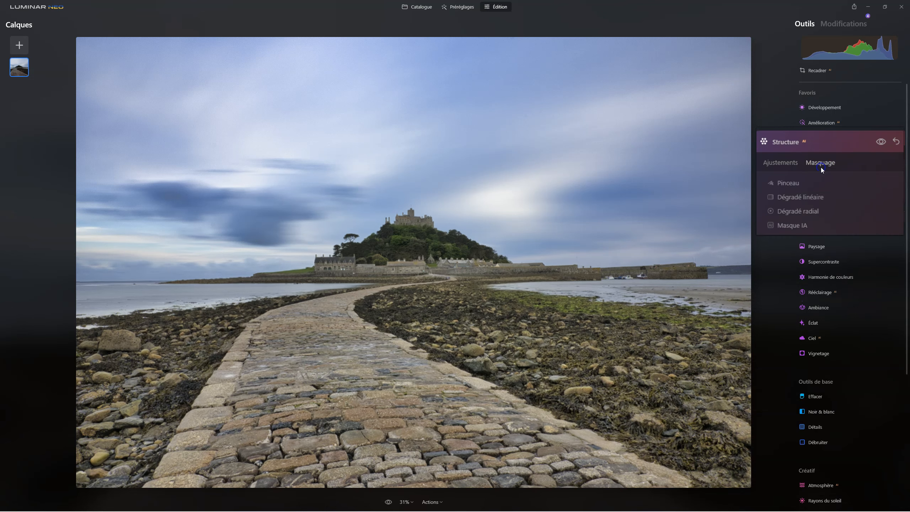
pyautogui.click(796, 224)
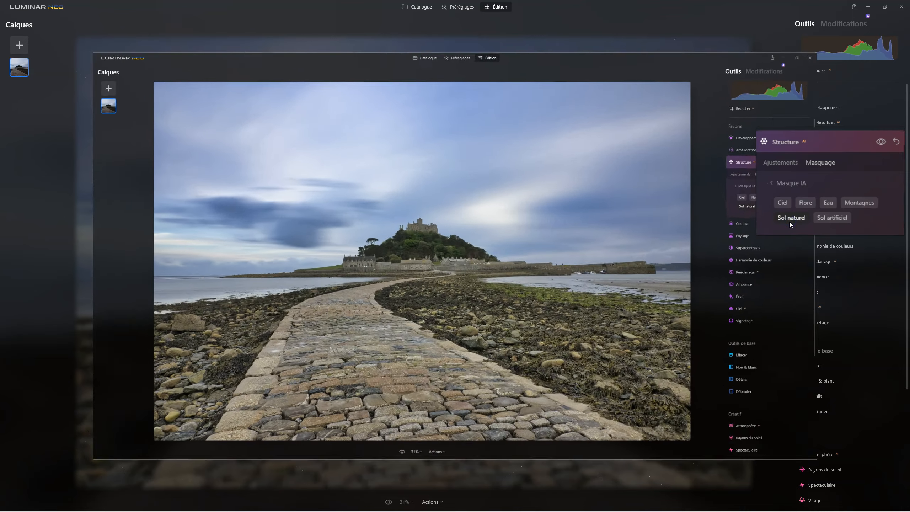
pyautogui.click(789, 222)
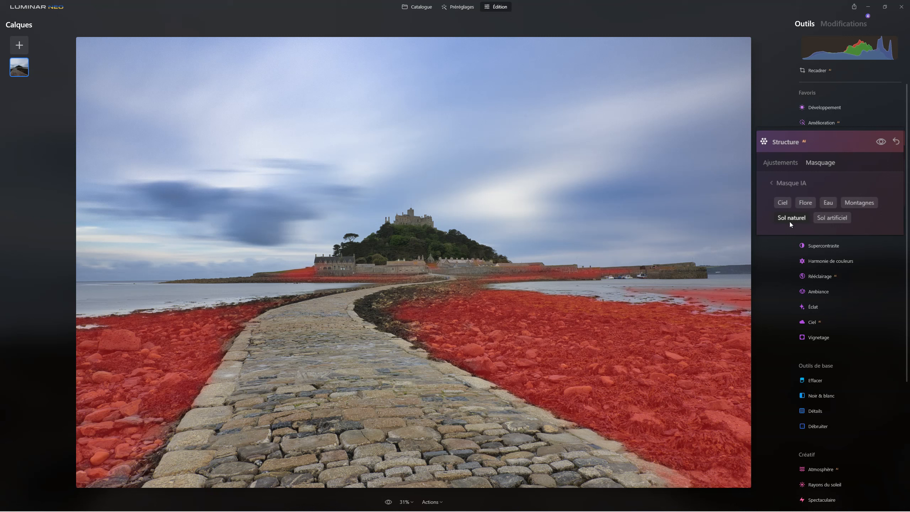
pyautogui.click(799, 218)
pyautogui.click(833, 217)
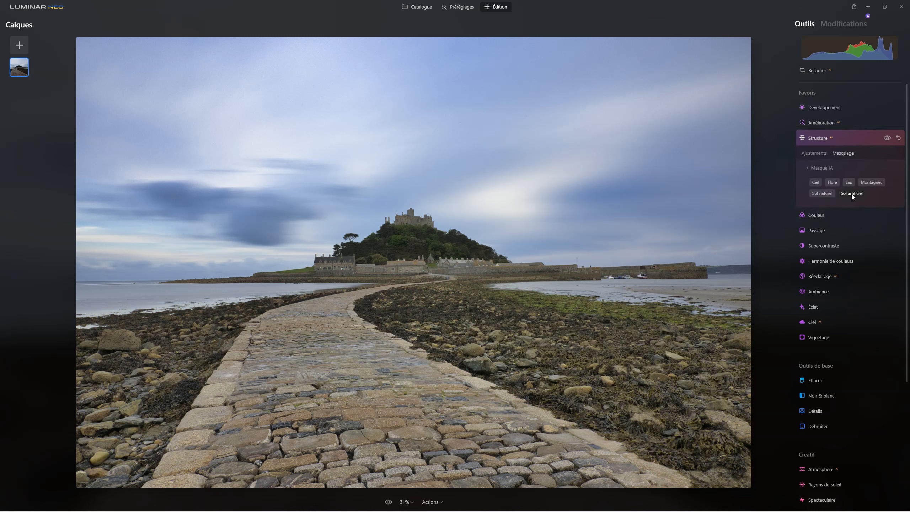
pyautogui.click(870, 217)
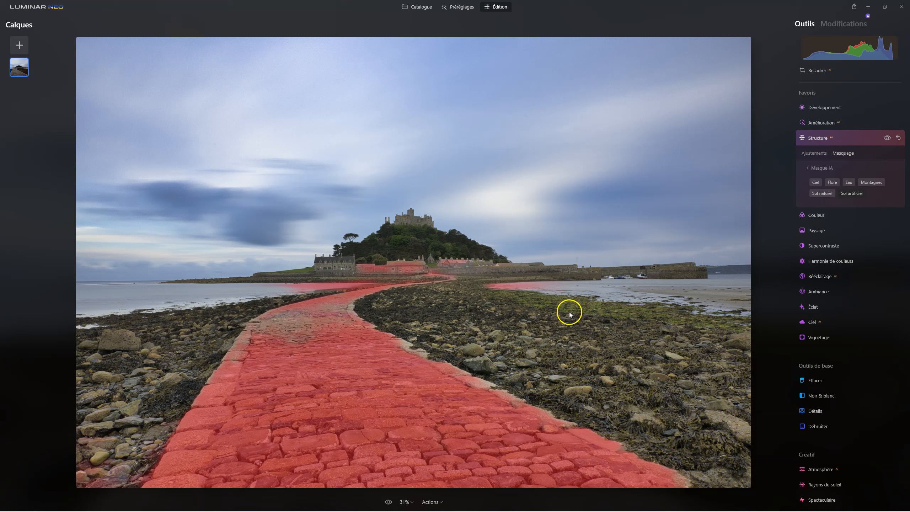
# Display the Structure mask and paint in the uncovered patch of the causeway with the Pinceau at size 100
pyautogui.click(811, 168)
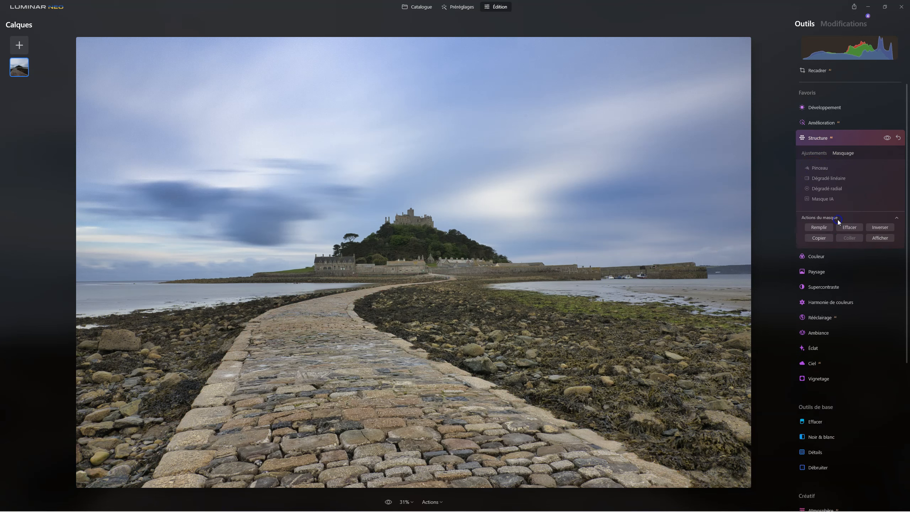
pyautogui.click(881, 239)
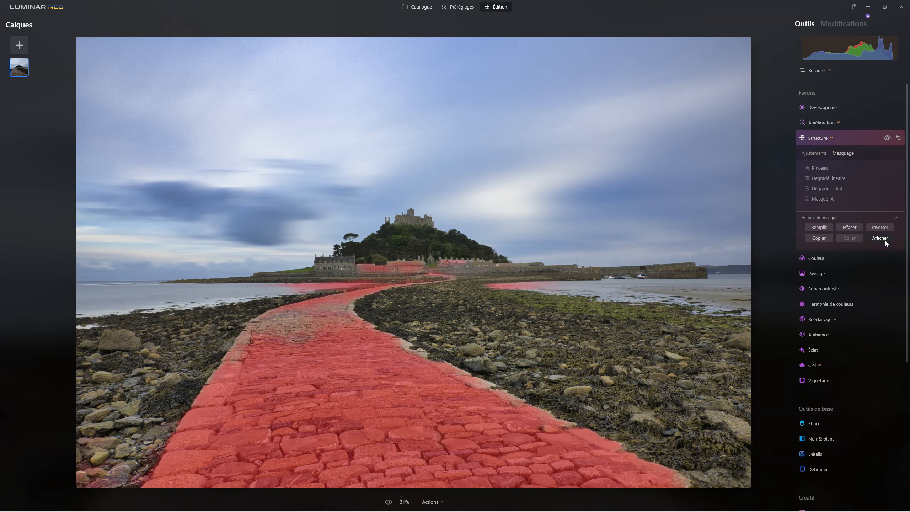
pyautogui.click(820, 167)
pyautogui.click(882, 181)
pyautogui.click(831, 180)
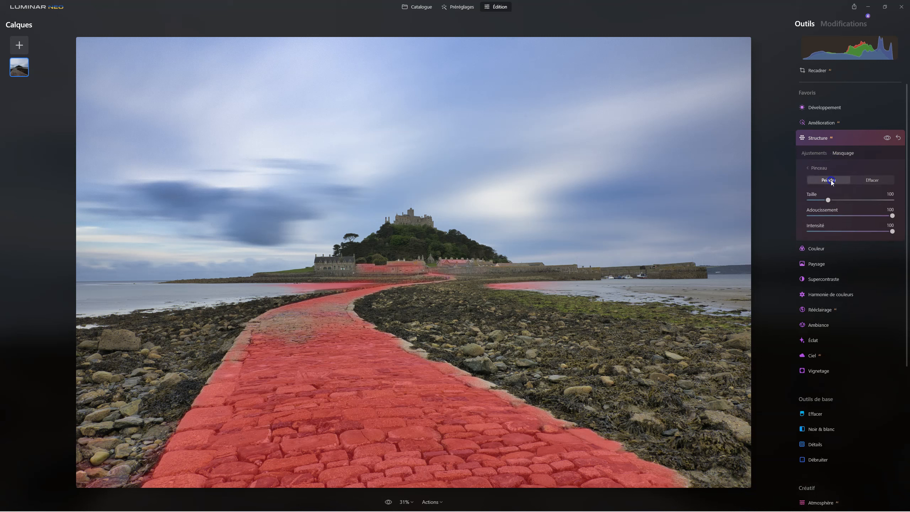
pyautogui.click(316, 330)
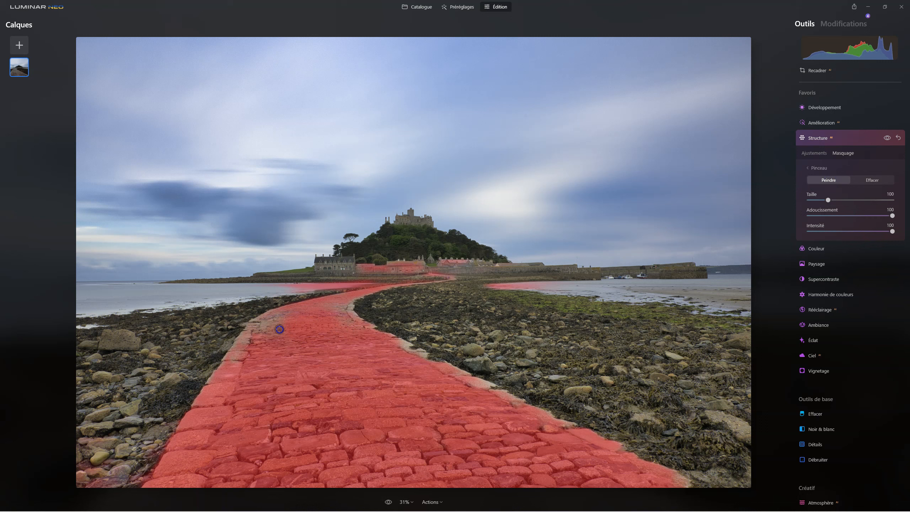
pyautogui.click(332, 318)
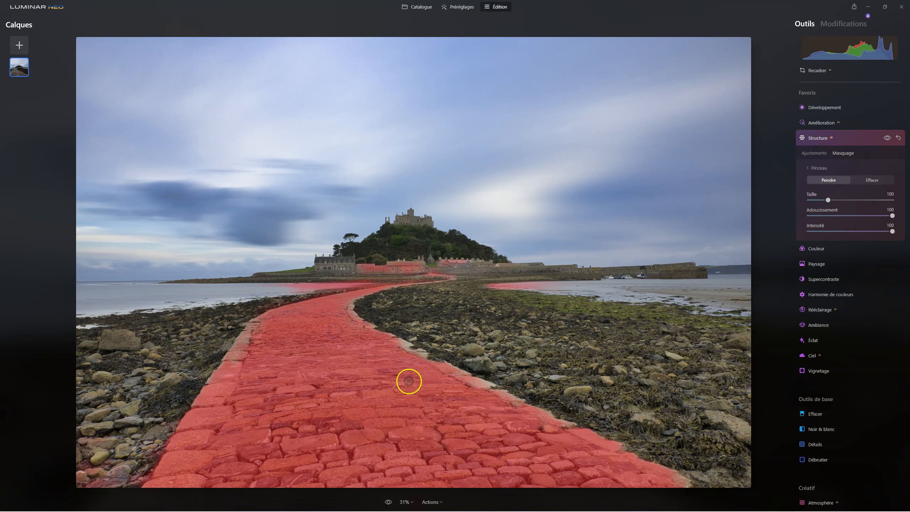
# Erase the Structure mask's spill over the water on both sides and the walls below the castle
pyautogui.click(879, 180)
pyautogui.moveTo(529, 299)
pyautogui.mouseDown()
pyautogui.moveTo(488, 300)
pyautogui.moveTo(526, 288)
pyautogui.mouseUp()
pyautogui.moveTo(283, 278); pyautogui.dragTo(412, 259)
pyautogui.click(323, 274)
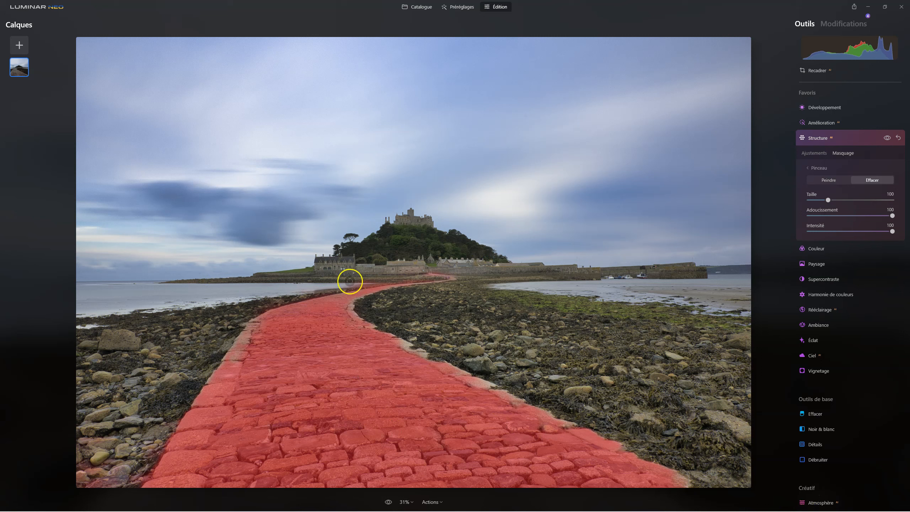
pyautogui.moveTo(753, 330)
pyautogui.mouseDown()
pyautogui.moveTo(776, 315)
pyautogui.moveTo(631, 256)
pyautogui.mouseUp()
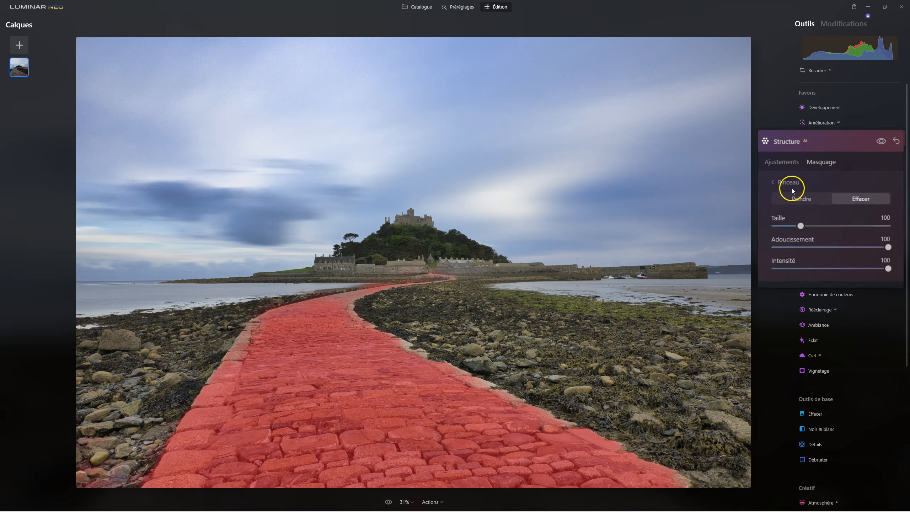
pyautogui.click(784, 182)
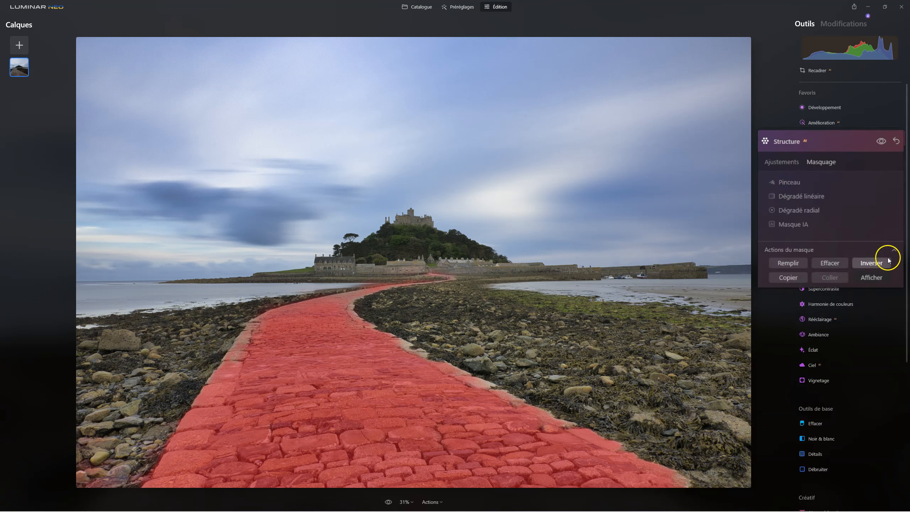
# Raise the masked Structure's Quantité to 61 and compare the causeway with and without the effect
pyautogui.click(788, 168)
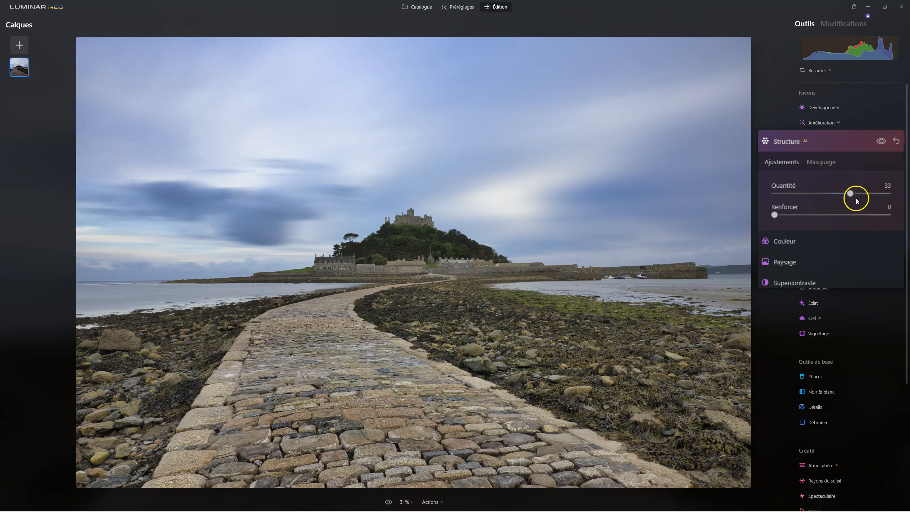
pyautogui.moveTo(846, 194); pyautogui.dragTo(866, 193)
pyautogui.click(878, 143)
pyautogui.click(878, 143)
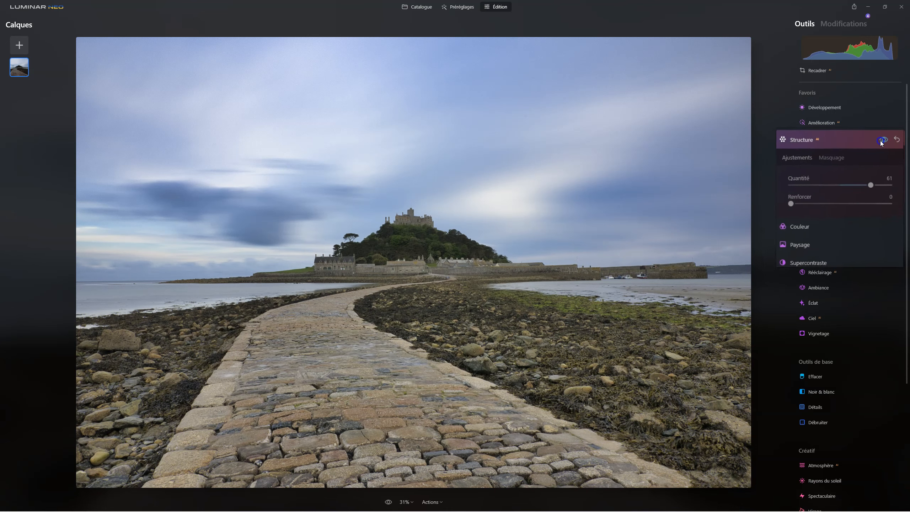
pyautogui.click(885, 140)
pyautogui.click(885, 139)
pyautogui.click(884, 139)
pyautogui.click(885, 139)
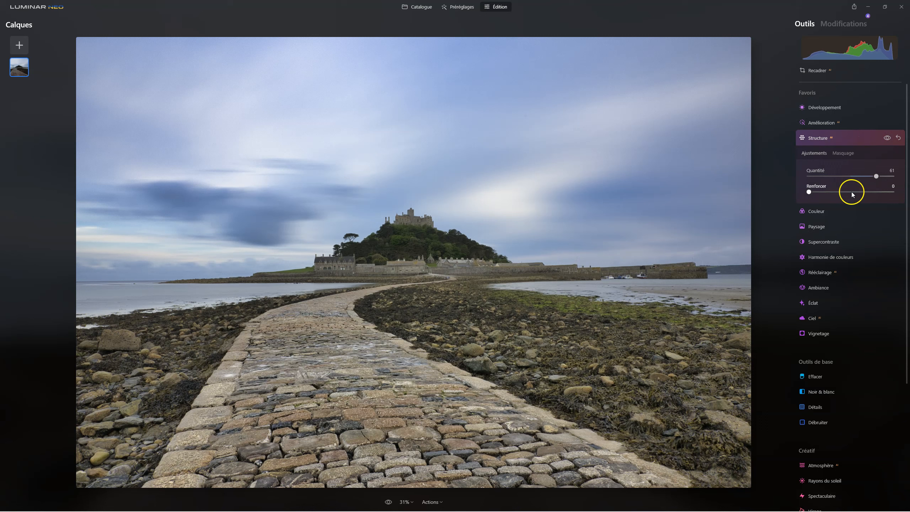
pyautogui.click(816, 137)
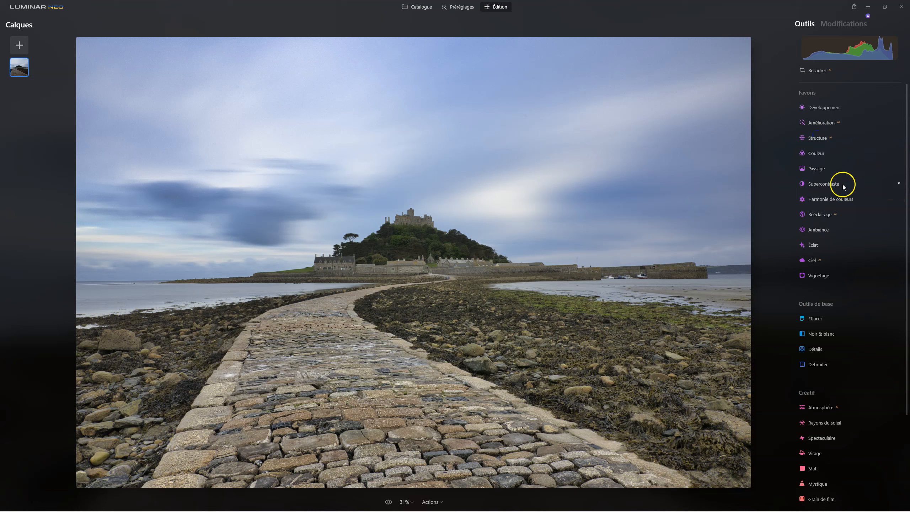
# In Couleur, expand the HSL settings and lower the photo's overall Saturation to -28
pyautogui.click(814, 154)
pyautogui.click(793, 254)
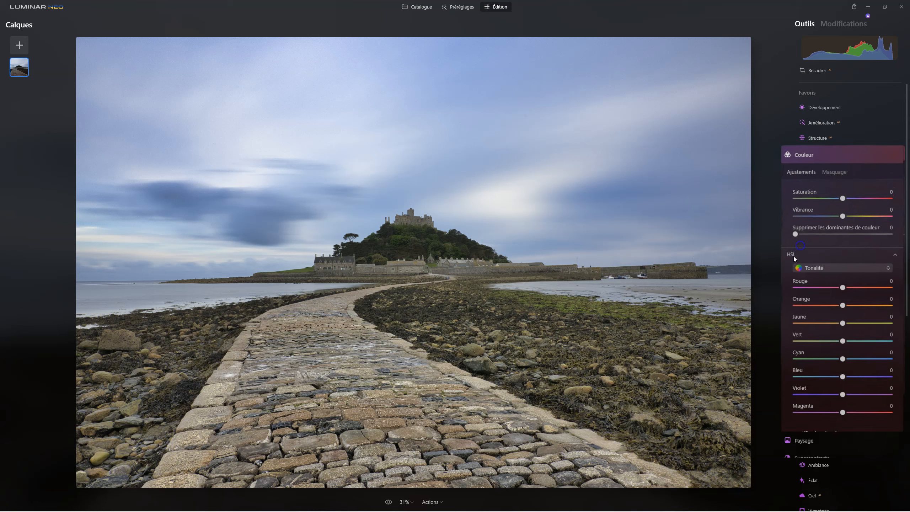
pyautogui.click(842, 198)
pyautogui.moveTo(834, 206); pyautogui.dragTo(819, 206)
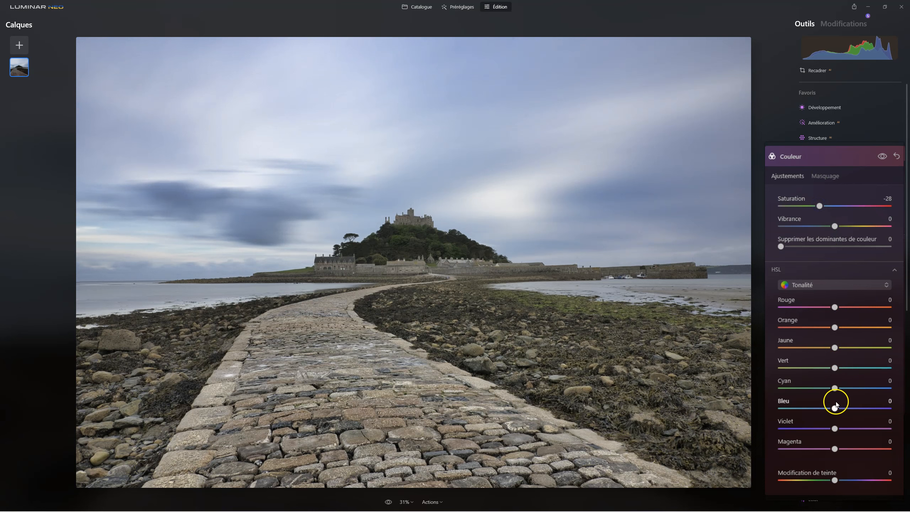
# In Couleur's HSL settings, set the Bleu luminance to -29 and the Bleu saturation to 33
pyautogui.click(828, 284)
pyautogui.click(824, 331)
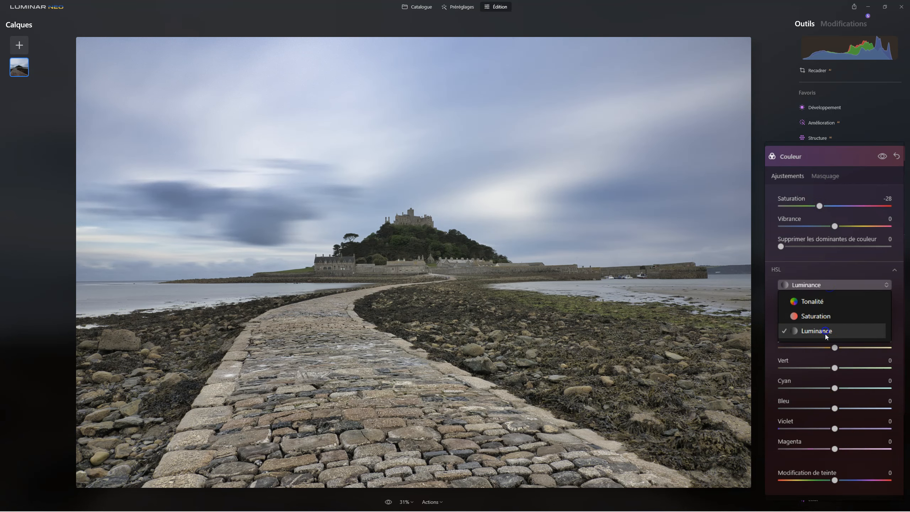
pyautogui.moveTo(834, 409); pyautogui.dragTo(818, 408)
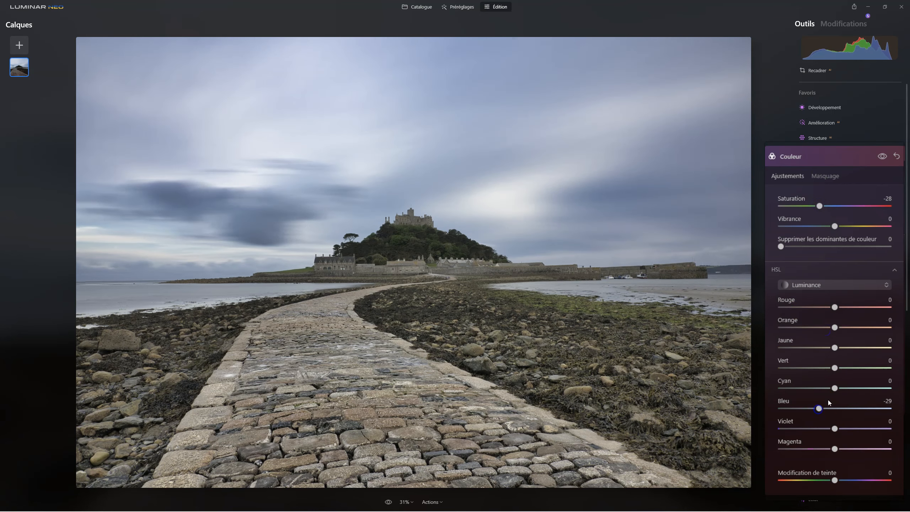
pyautogui.click(830, 284)
pyautogui.click(824, 316)
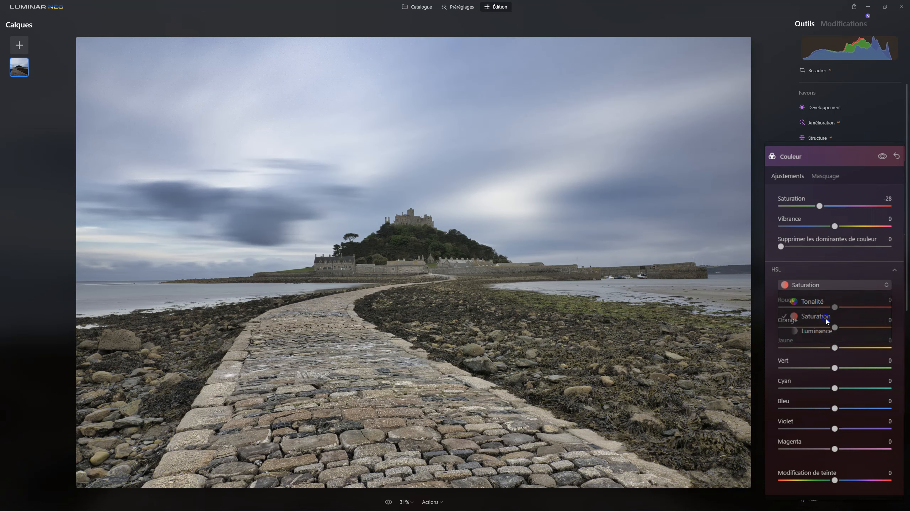
pyautogui.moveTo(834, 408); pyautogui.dragTo(852, 410)
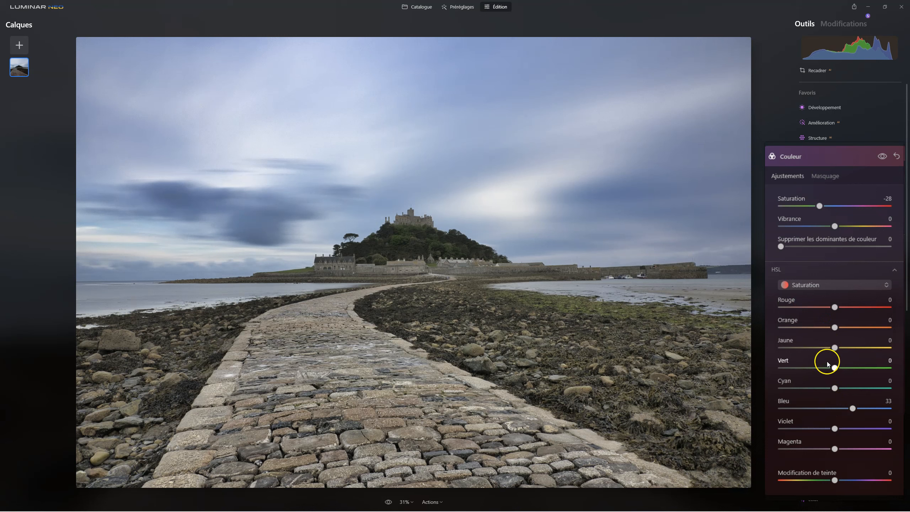
pyautogui.click(789, 156)
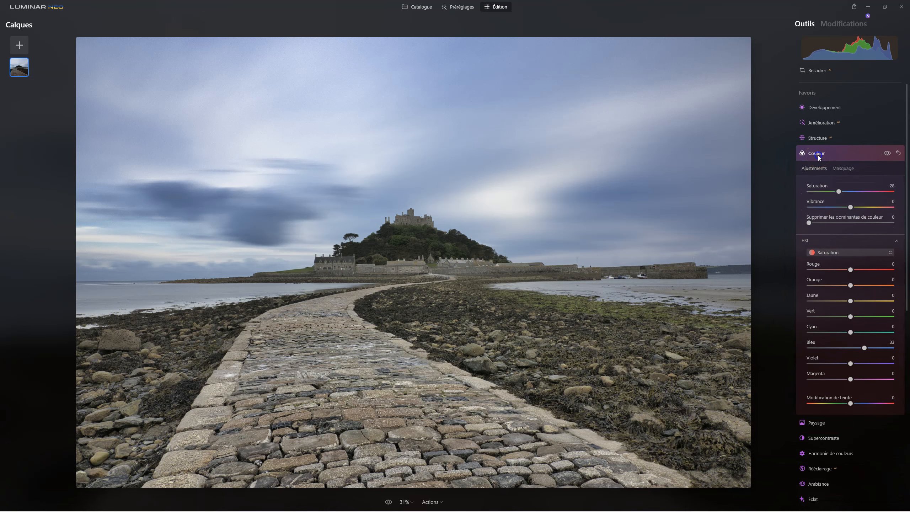
# Apply Paysage to the photo with Heure dorée at 53 and Réduire la brume at 14
pyautogui.click(810, 168)
pyautogui.moveTo(778, 241); pyautogui.dragTo(840, 248)
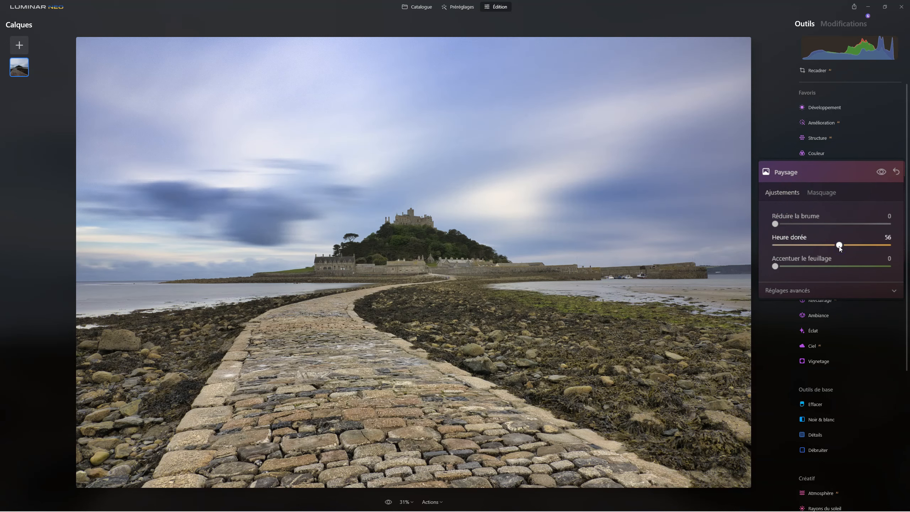
pyautogui.click(841, 247)
pyautogui.moveTo(838, 245); pyautogui.dragTo(835, 245)
pyautogui.moveTo(775, 224); pyautogui.dragTo(802, 223)
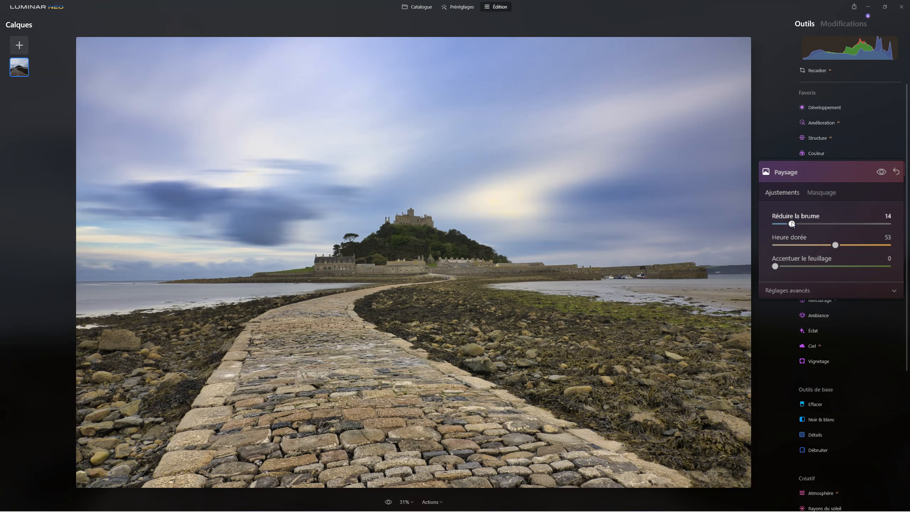
pyautogui.click(793, 172)
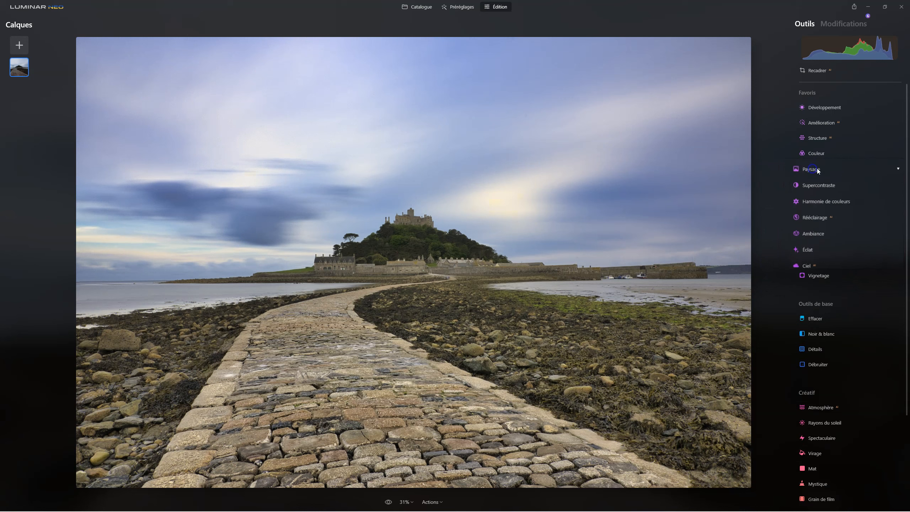
# Apply the Éclat tool to the photo using Flou artistique with Quantité at 27
pyautogui.click(856, 27)
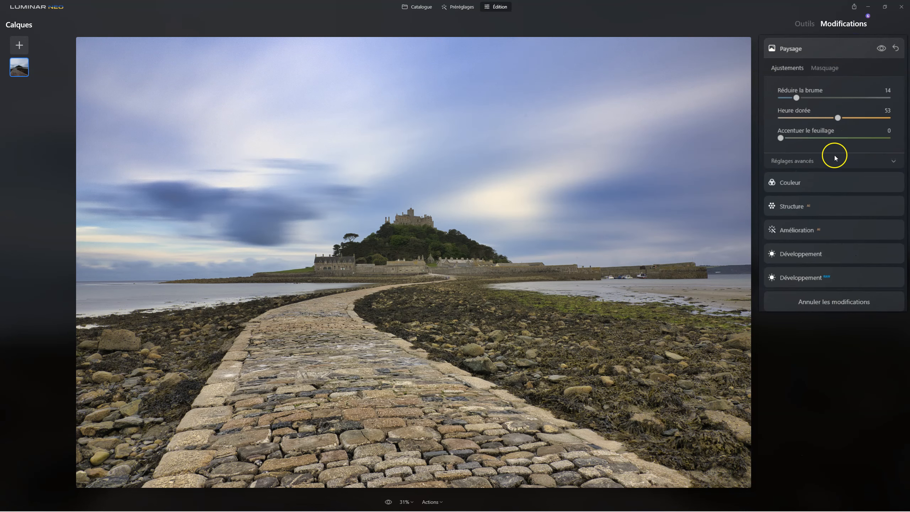
pyautogui.click(804, 24)
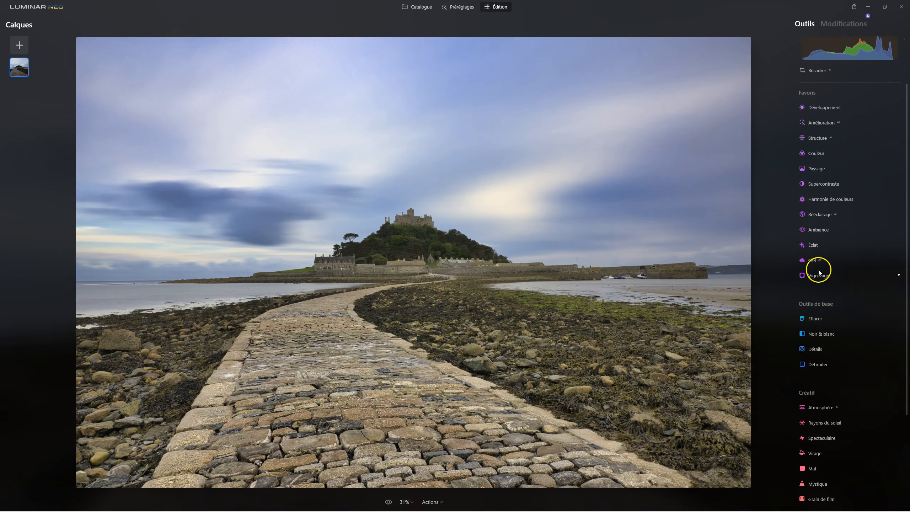
pyautogui.click(812, 244)
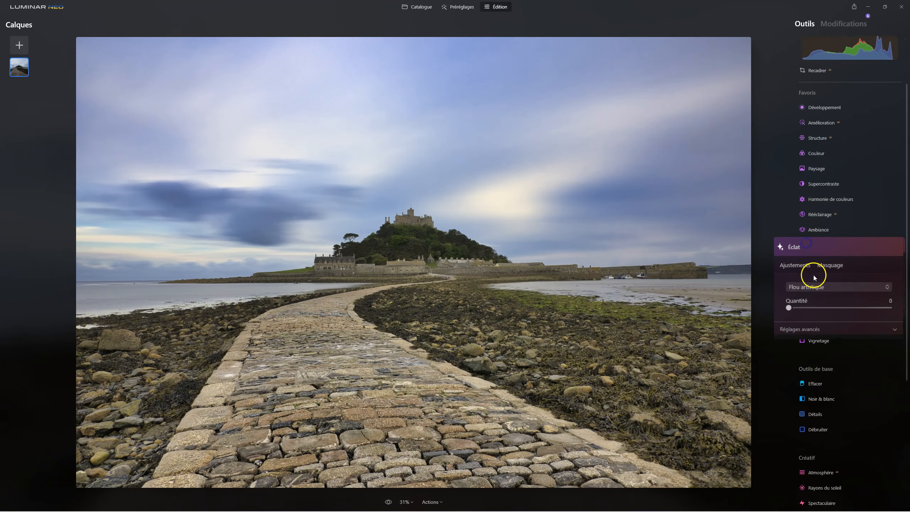
pyautogui.moveTo(773, 318); pyautogui.dragTo(806, 318)
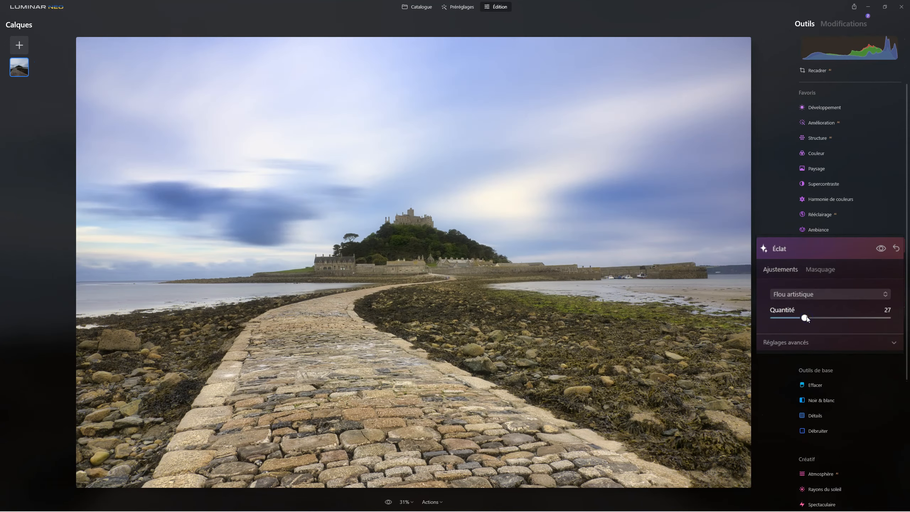
pyautogui.click(812, 245)
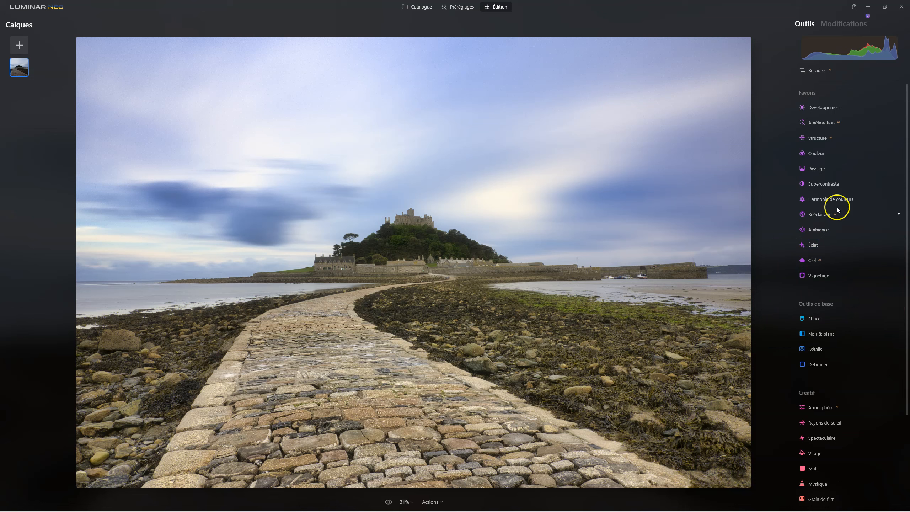
# In Harmonie de couleurs, set the colour balance for Ombres to Magenta-Vert -7 and Jaune-Bleu 18
pyautogui.click(826, 198)
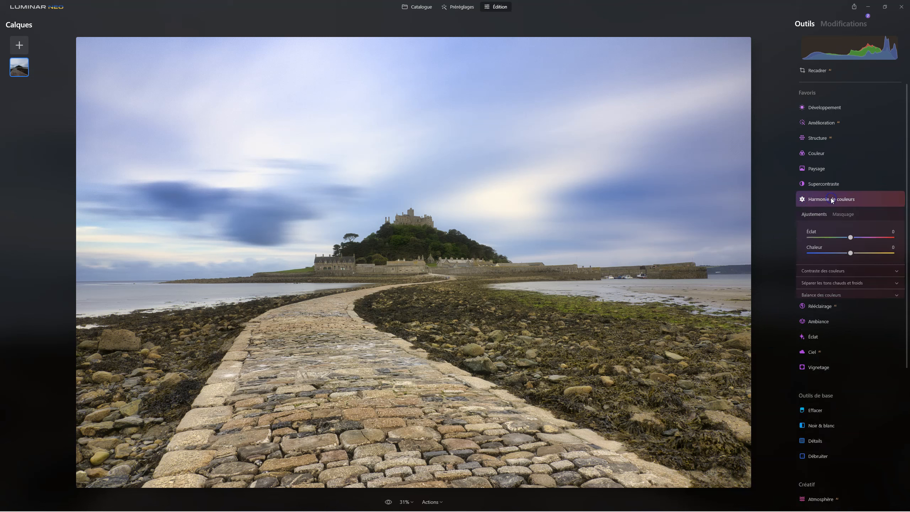
pyautogui.click(819, 296)
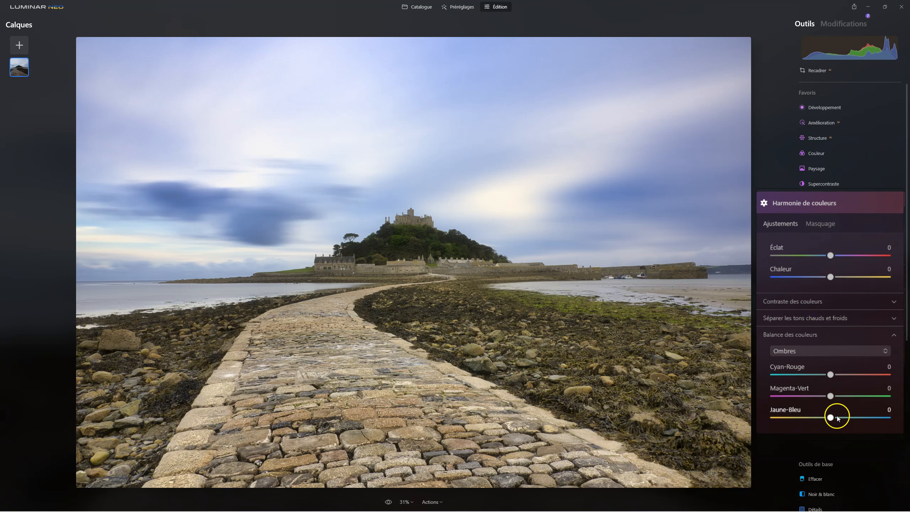
pyautogui.moveTo(832, 417)
pyautogui.mouseDown()
pyautogui.moveTo(813, 421)
pyautogui.moveTo(840, 418)
pyautogui.mouseUp()
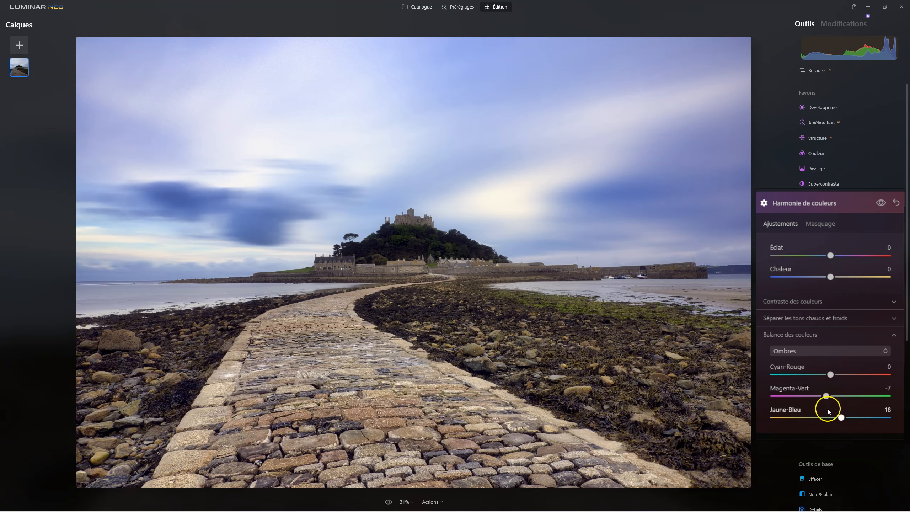
# Set the Balance des couleurs for Hautes lum. to Cyan-Rouge 14 and Jaune-Bleu 5, leaving Magenta-Vert at 0
pyautogui.click(815, 352)
pyautogui.click(812, 399)
pyautogui.click(835, 401)
pyautogui.click(823, 418)
pyautogui.moveTo(823, 418); pyautogui.dragTo(832, 417)
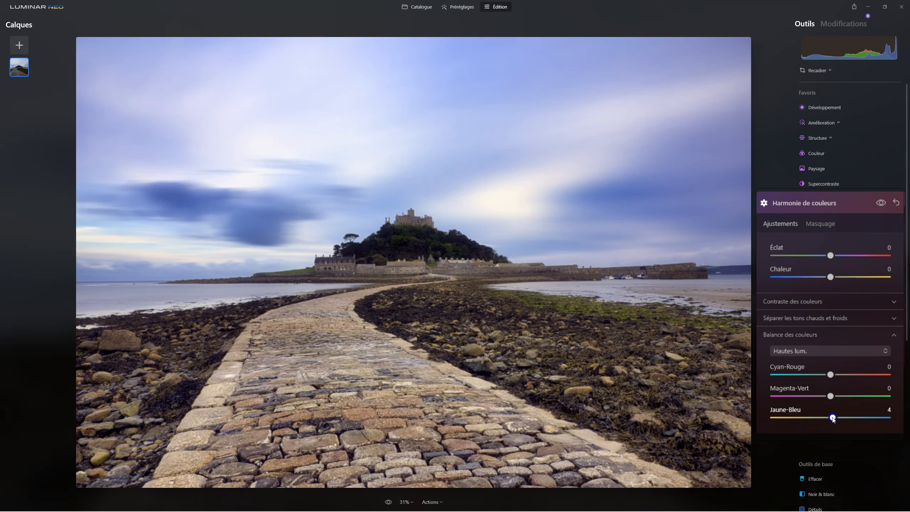
pyautogui.moveTo(831, 374); pyautogui.dragTo(838, 376)
pyautogui.click(838, 374)
pyautogui.click(831, 396)
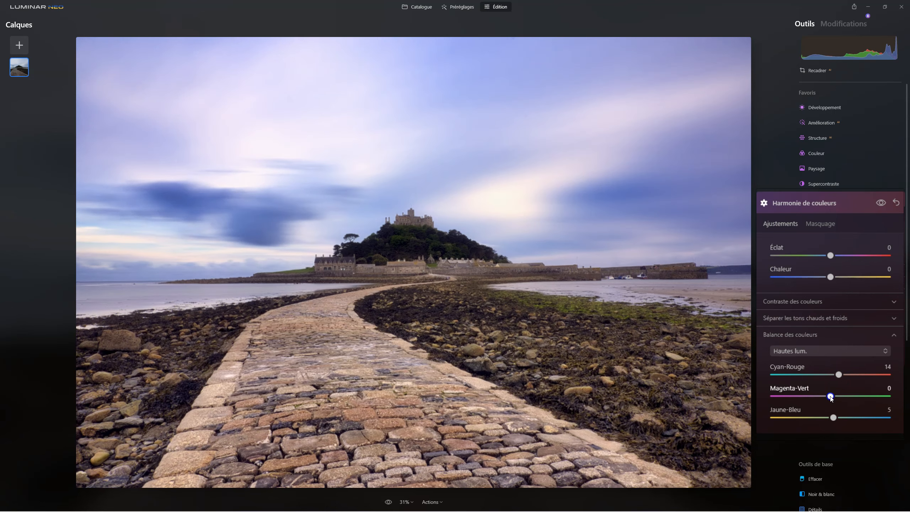
# Set the Balance des couleurs for Tons moyens to Cyan-Rouge -5, Magenta-Vert -5 and Jaune-Bleu 10
pyautogui.click(821, 345)
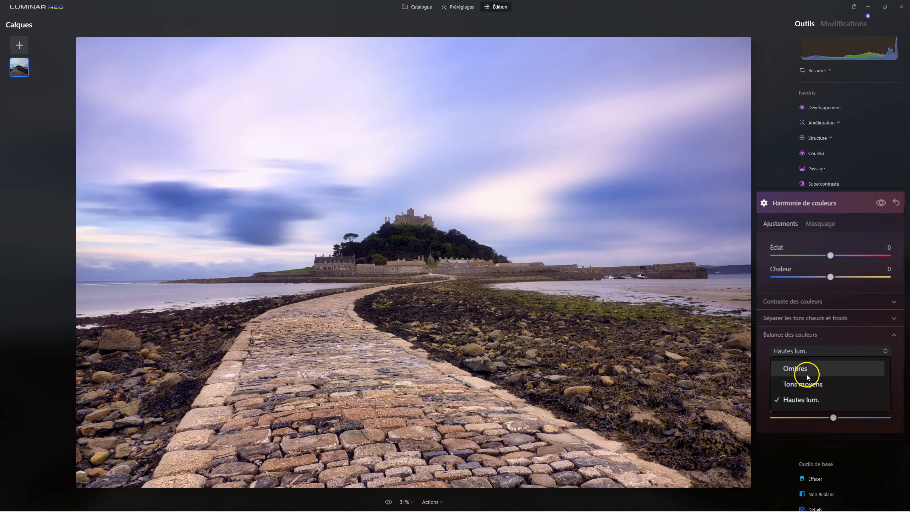
pyautogui.click(806, 383)
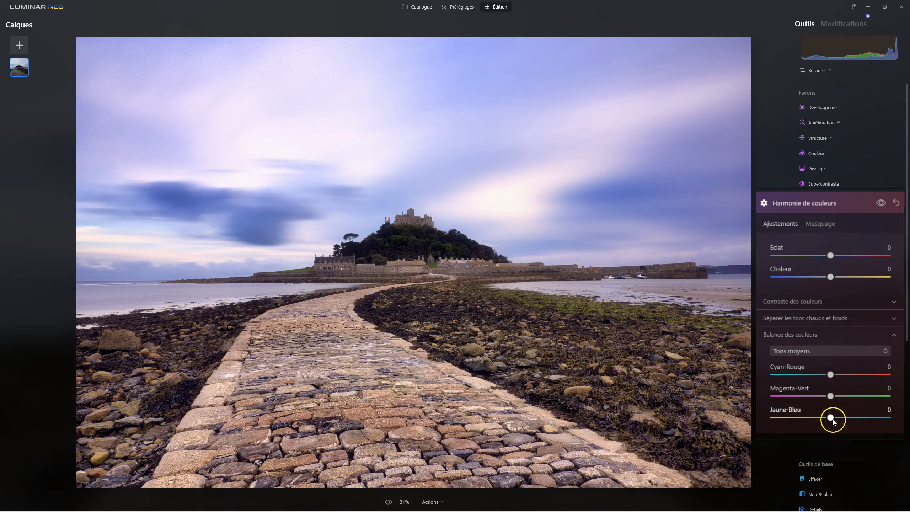
pyautogui.moveTo(832, 419); pyautogui.dragTo(836, 416)
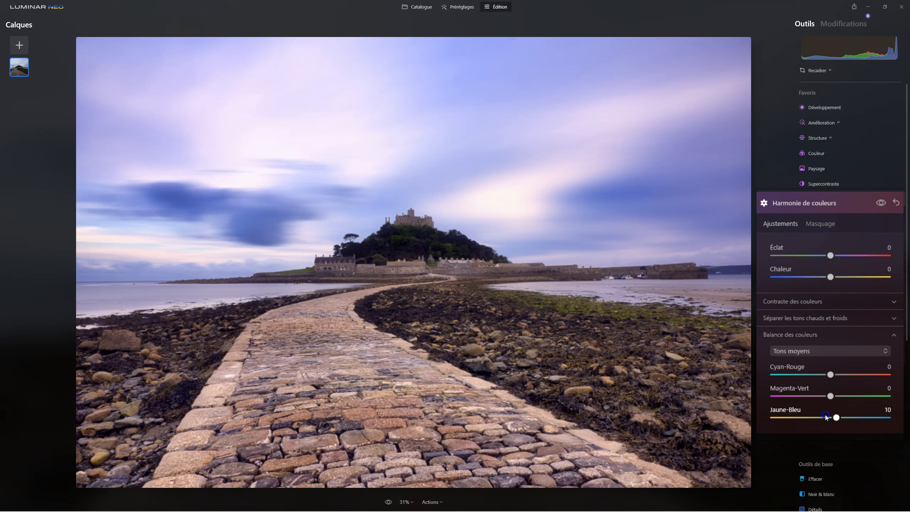
pyautogui.click(829, 375)
pyautogui.moveTo(829, 374); pyautogui.dragTo(827, 374)
pyautogui.click(829, 397)
pyautogui.moveTo(830, 396); pyautogui.dragTo(827, 396)
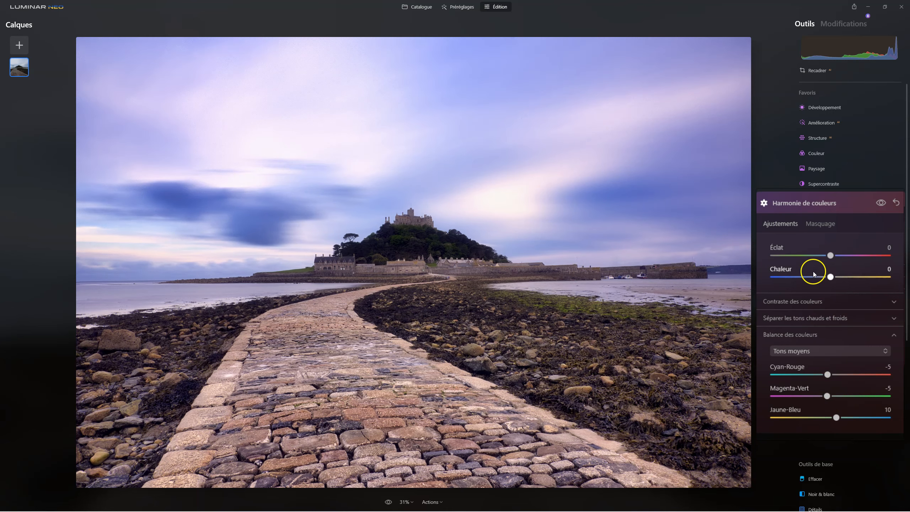
pyautogui.click(817, 208)
# Add a Développement adjustment that lowers Hautes lum. to -28 and Blancs to -37
pyautogui.click(820, 107)
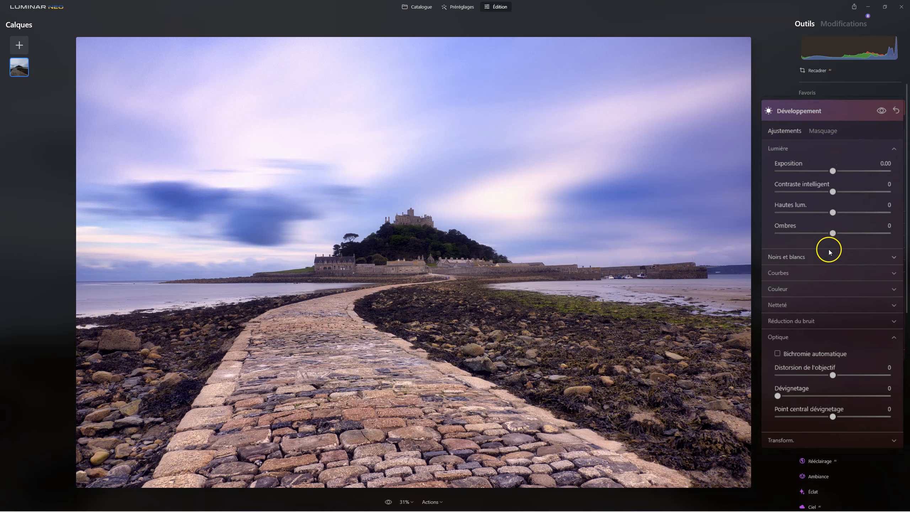
pyautogui.moveTo(832, 212)
pyautogui.mouseDown()
pyautogui.moveTo(807, 214)
pyautogui.moveTo(814, 215)
pyautogui.mouseUp()
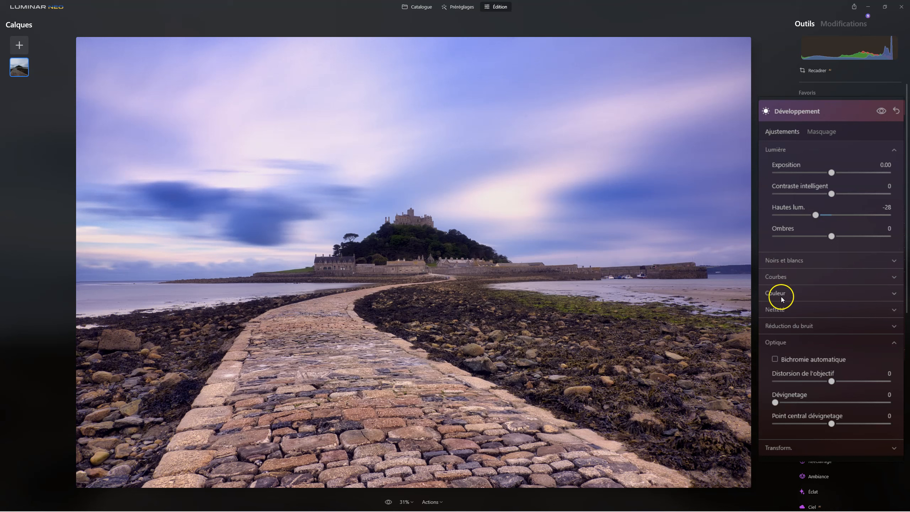
pyautogui.click(784, 261)
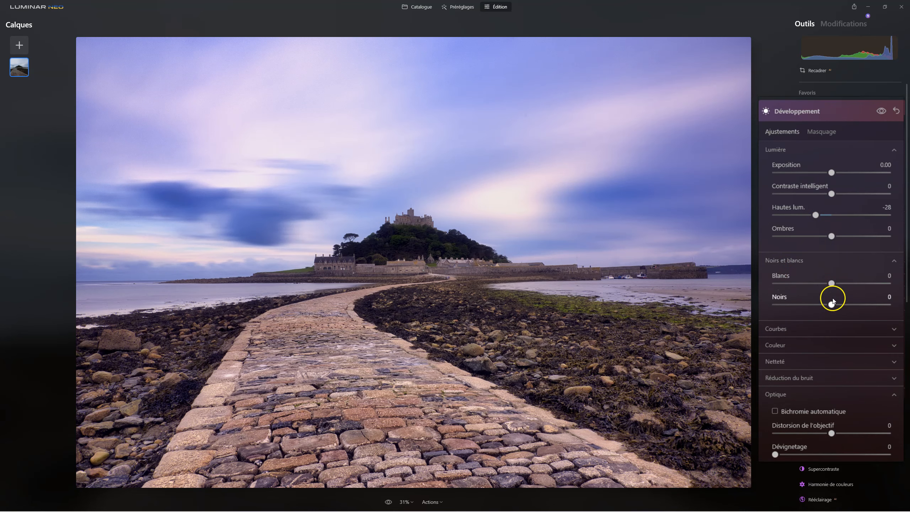
pyautogui.moveTo(833, 284); pyautogui.dragTo(815, 282)
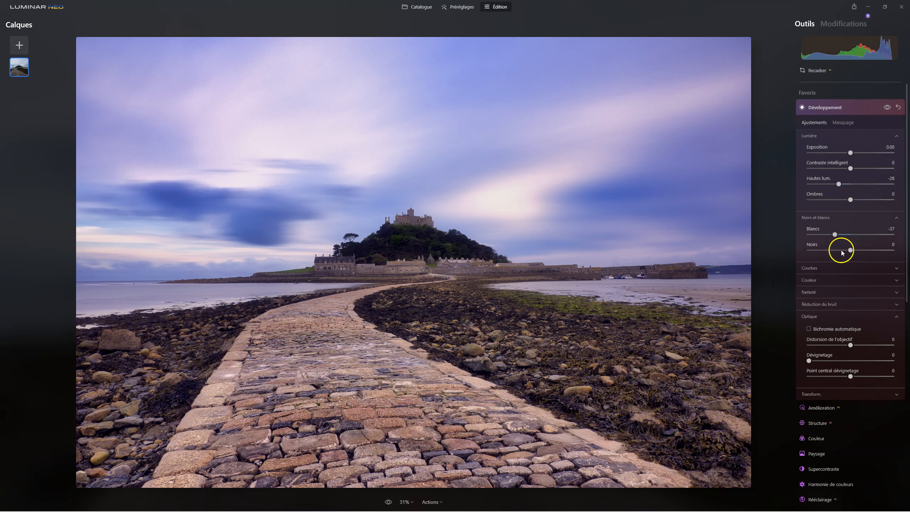
pyautogui.click(823, 107)
# Add a Vignetage with the castle hill as its subject, Quantité at -70 and Taille at 16
pyautogui.click(810, 274)
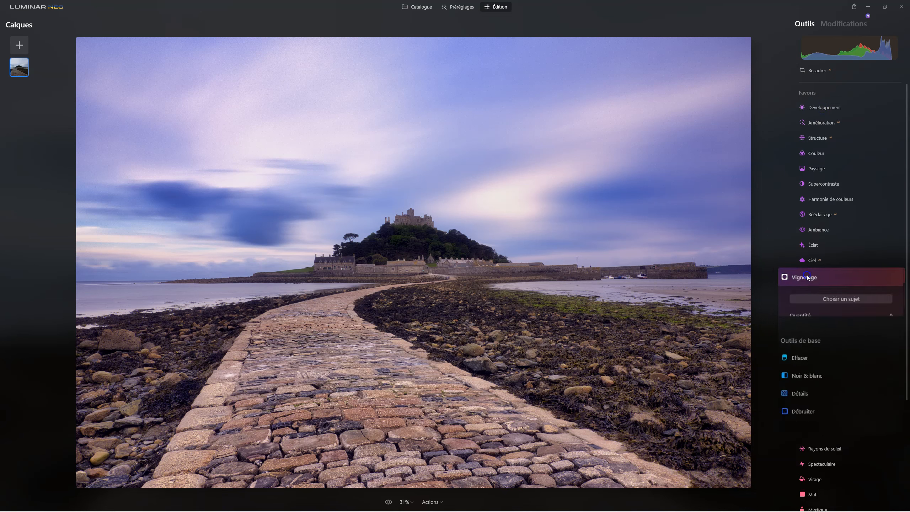
pyautogui.moveTo(829, 332); pyautogui.dragTo(823, 334)
pyautogui.click(820, 305)
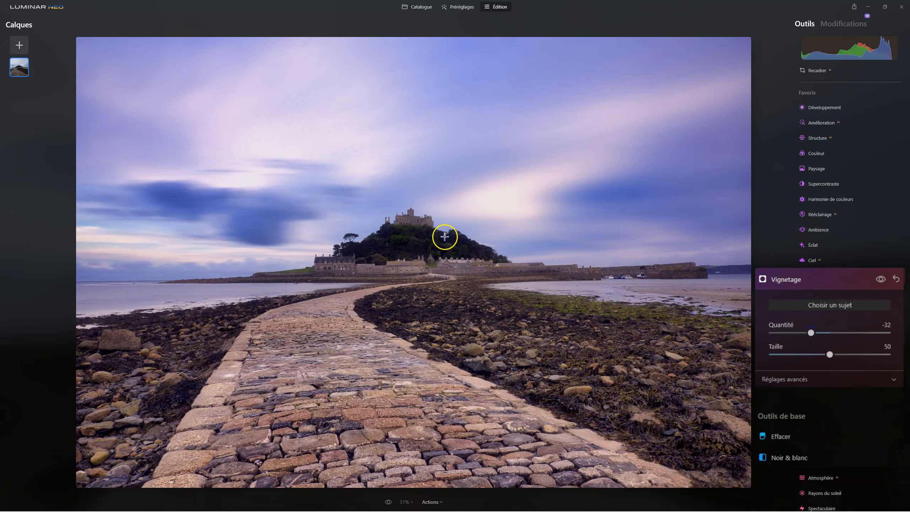
pyautogui.click(405, 232)
pyautogui.moveTo(810, 332)
pyautogui.mouseDown()
pyautogui.moveTo(788, 333)
pyautogui.moveTo(795, 359)
pyautogui.mouseUp()
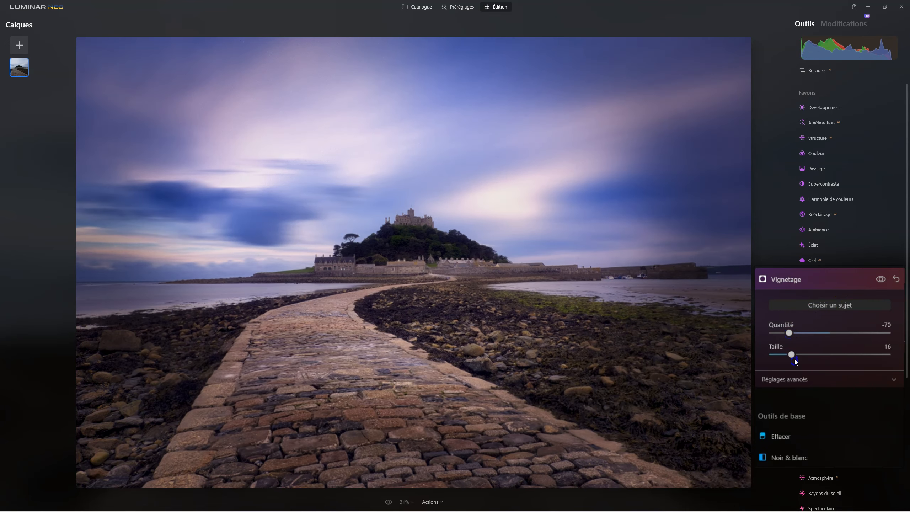
# Set the vignette's Progressivité to 100 in the advanced settings and soften its Quantité to -24
pyautogui.click(796, 378)
pyautogui.moveTo(829, 424); pyautogui.dragTo(905, 380)
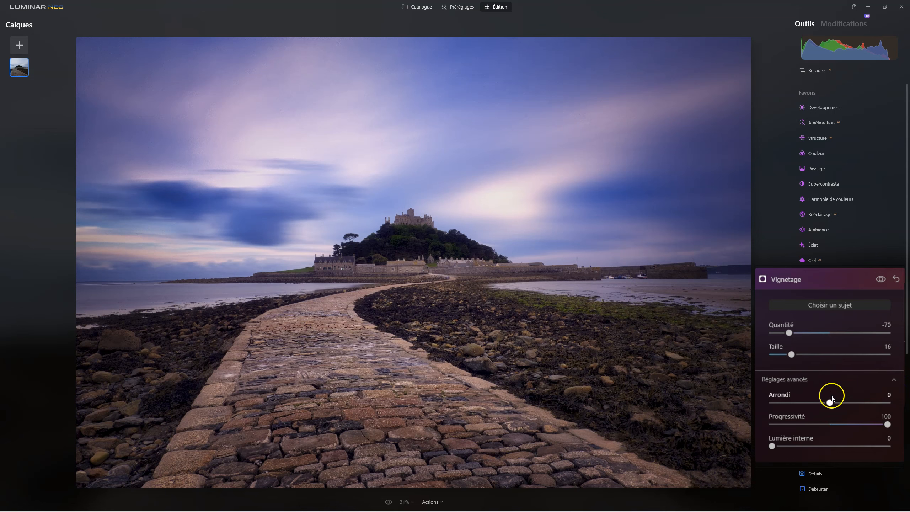
pyautogui.moveTo(790, 332); pyautogui.dragTo(799, 332)
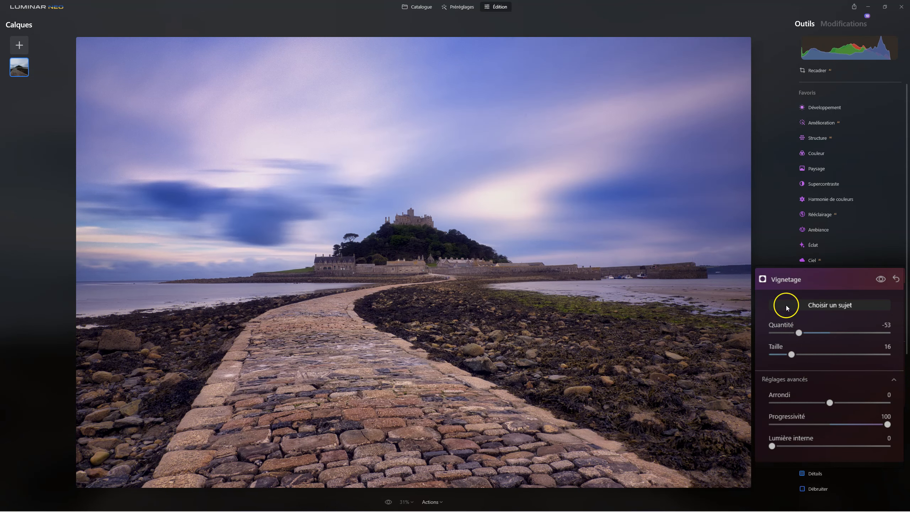
pyautogui.moveTo(799, 333); pyautogui.dragTo(816, 334)
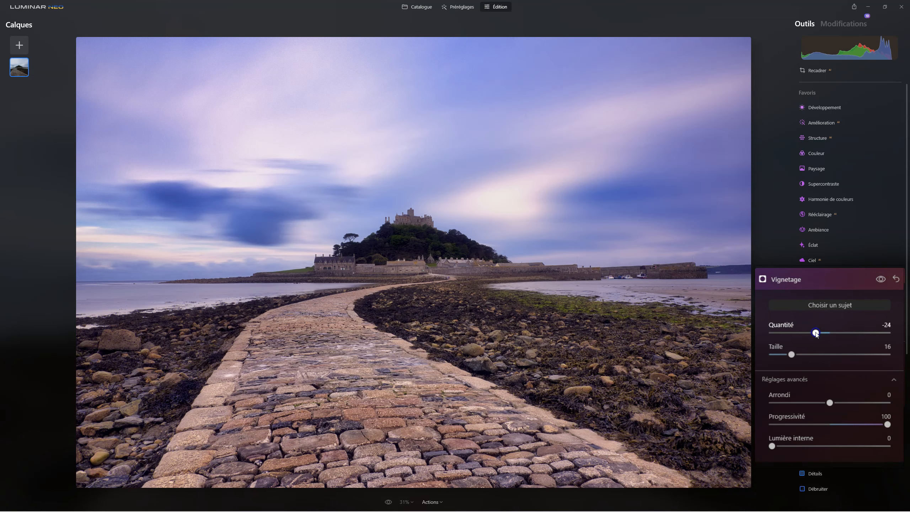
pyautogui.click(788, 281)
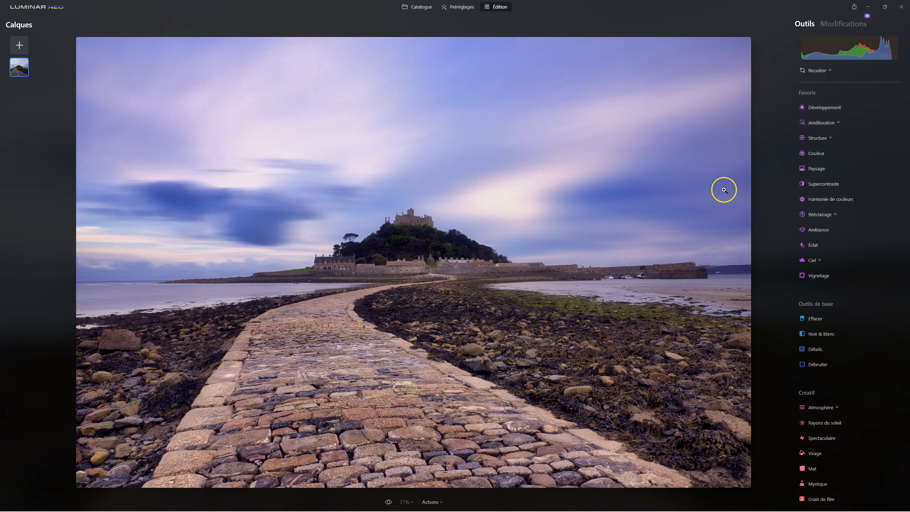
# Compare the edited castle photo with the unedited original several times
pyautogui.click(389, 502)
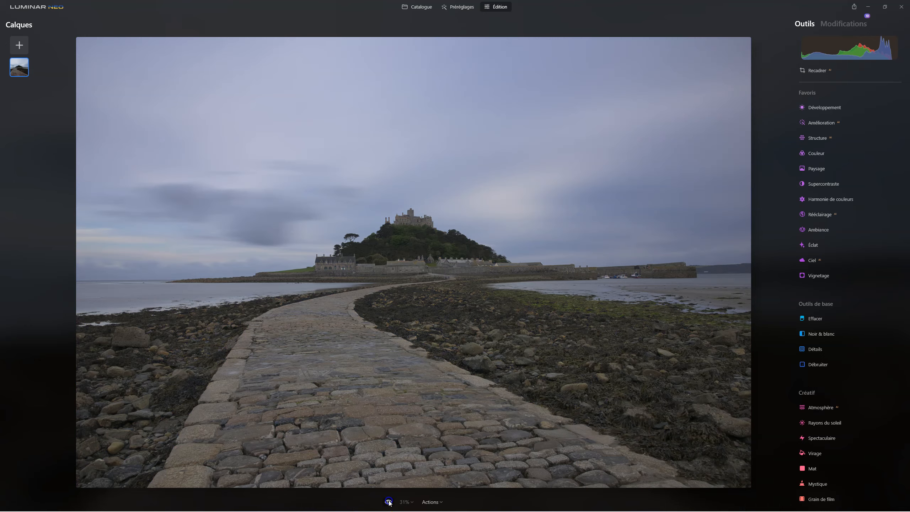
pyautogui.click(389, 502)
pyautogui.click(388, 502)
pyautogui.click(388, 502)
pyautogui.click(388, 502)
pyautogui.click(389, 502)
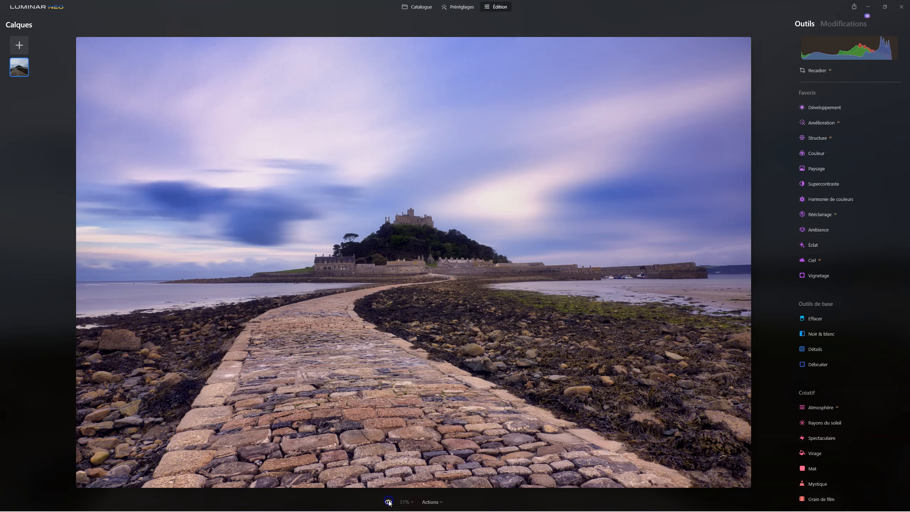
# Reset the Harmonie de couleurs edit among the photo's applied modifications
pyautogui.click(844, 23)
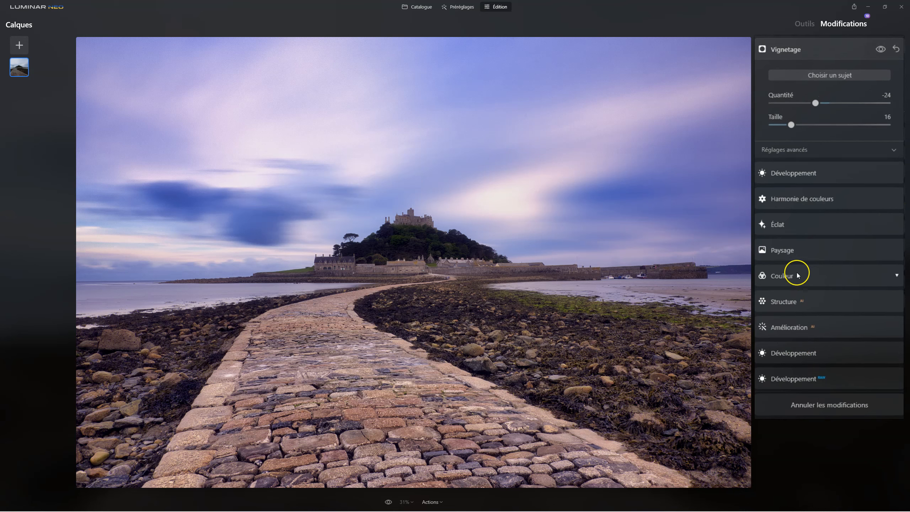
pyautogui.click(810, 199)
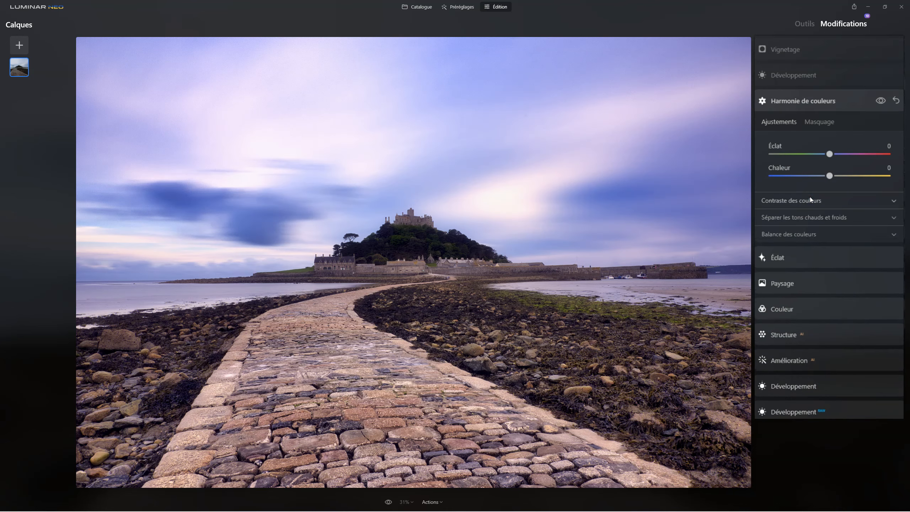
pyautogui.click(897, 100)
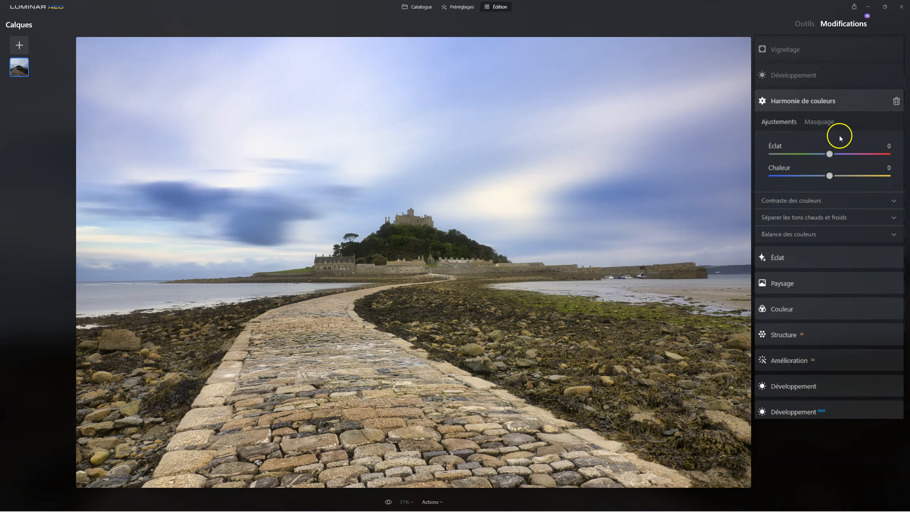
# Reopen the applied Harmonie de couleurs edit and raise its Éclat to 19
pyautogui.click(798, 50)
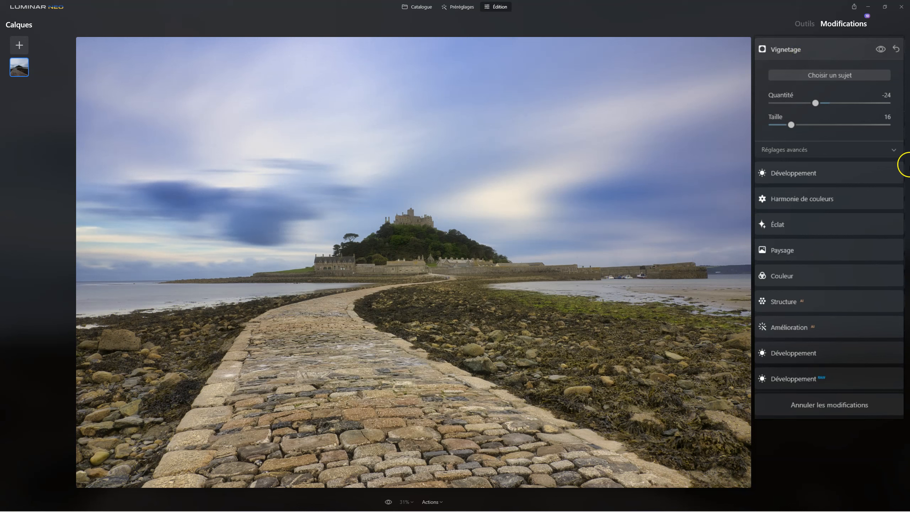
pyautogui.click(804, 202)
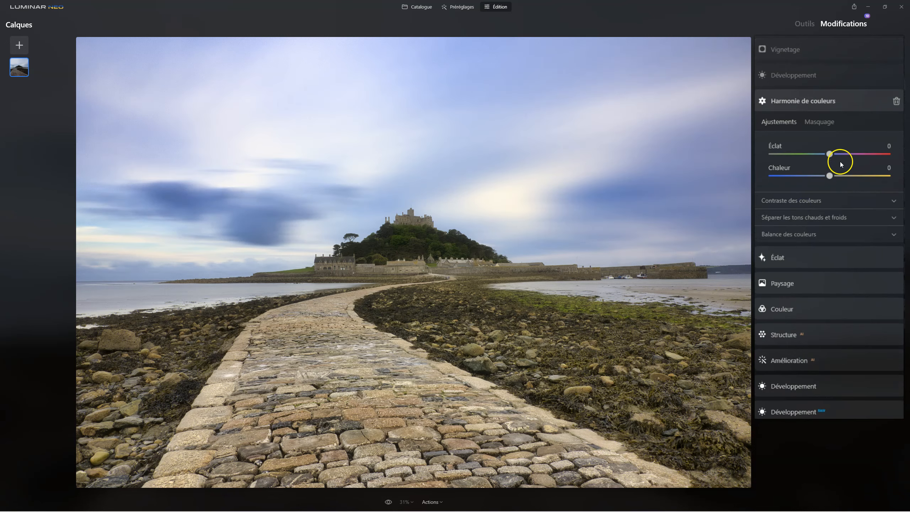
pyautogui.moveTo(832, 155); pyautogui.dragTo(842, 155)
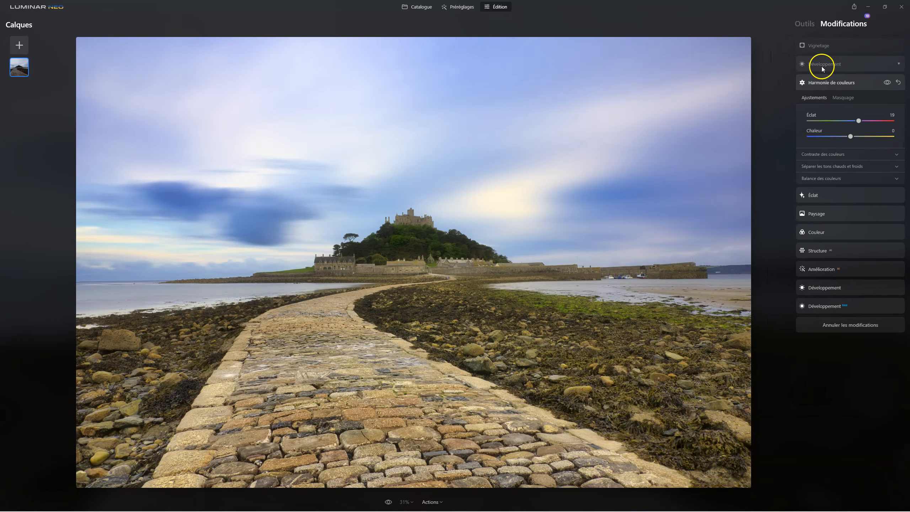
# Review the applied Vignetage edit, and examine the Réduction du bruit settings in the Développement tool
pyautogui.click(820, 46)
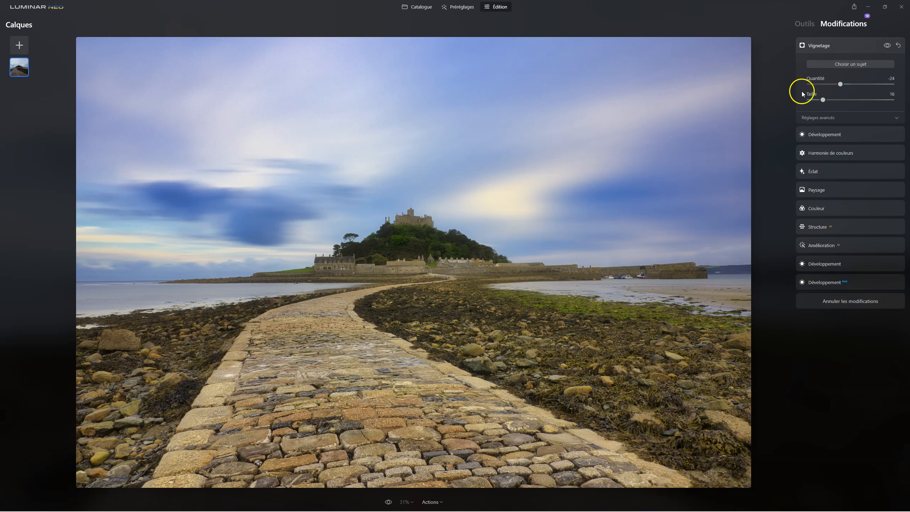
pyautogui.click(808, 25)
pyautogui.click(823, 108)
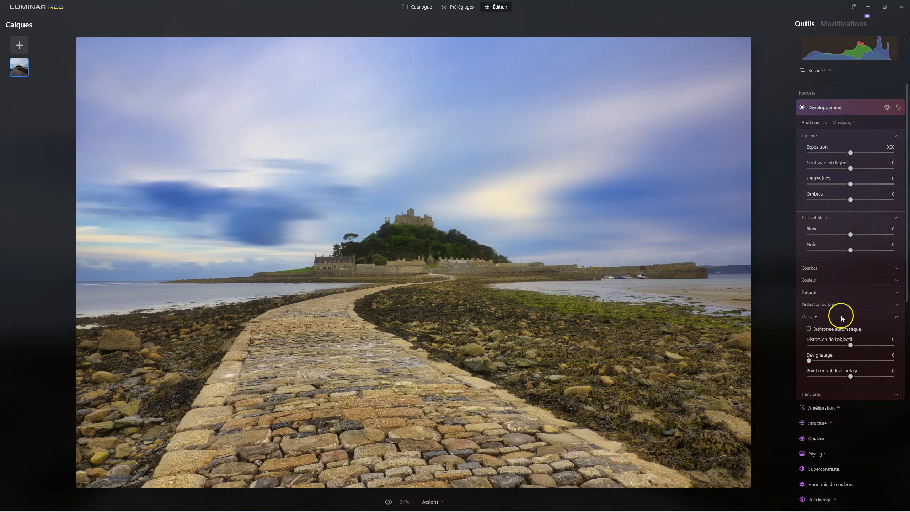
pyautogui.click(819, 308)
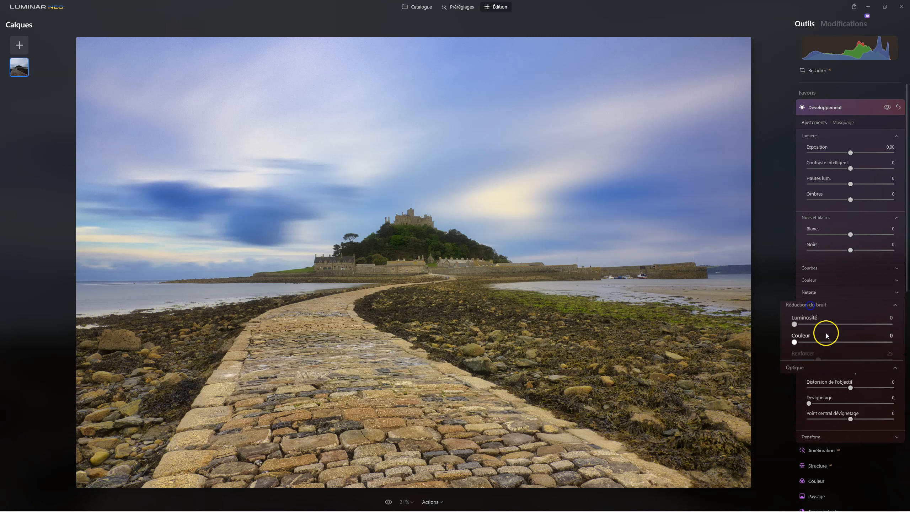
pyautogui.moveTo(773, 329); pyautogui.dragTo(834, 329)
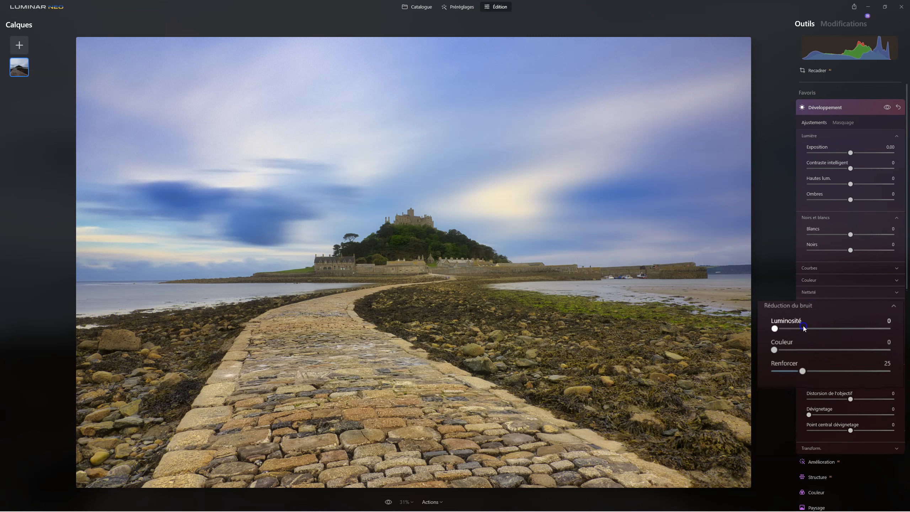
# Try an AI mask of the sky (Ciel) for the Développement tool, leave the mask options and close the tool
pyautogui.click(843, 124)
pyautogui.click(832, 193)
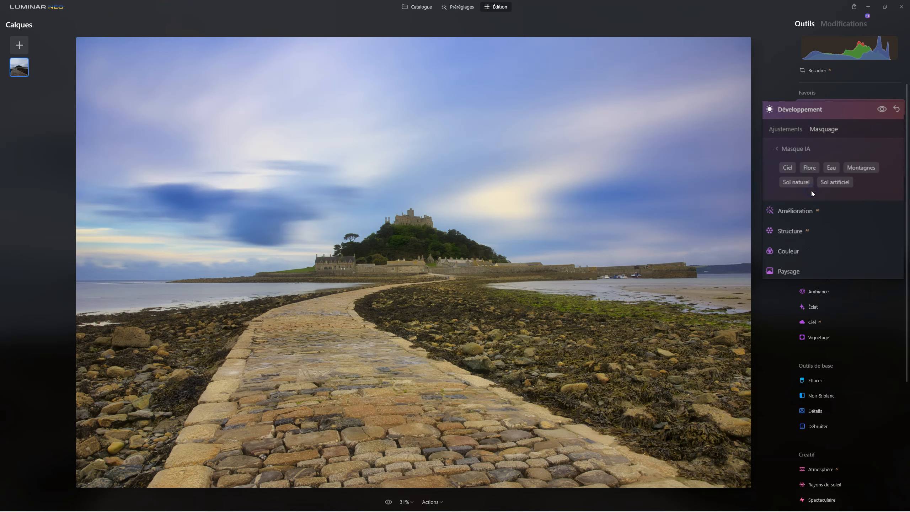
pyautogui.click(788, 168)
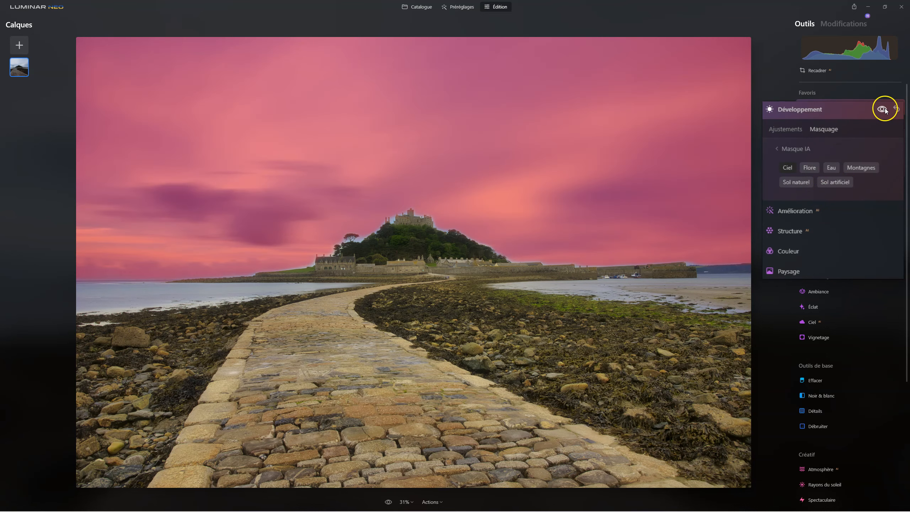
pyautogui.click(788, 151)
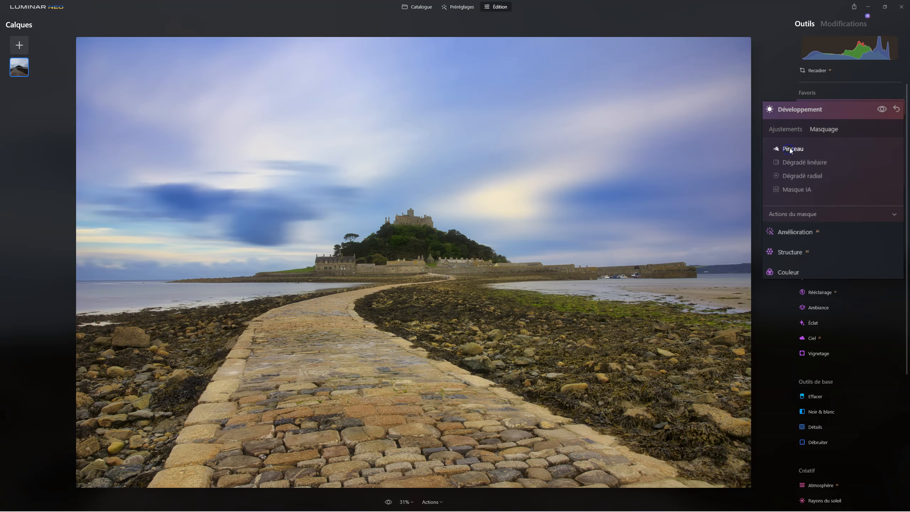
pyautogui.click(887, 108)
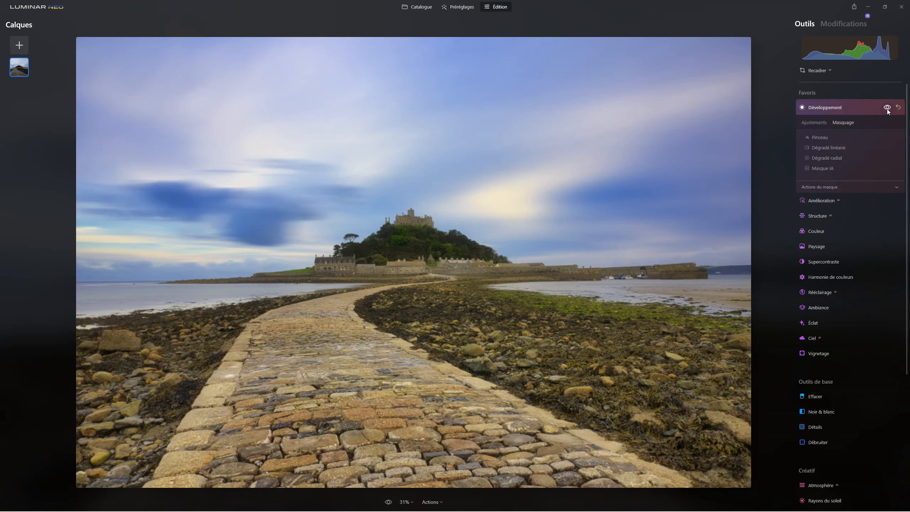
pyautogui.click(888, 107)
pyautogui.click(887, 108)
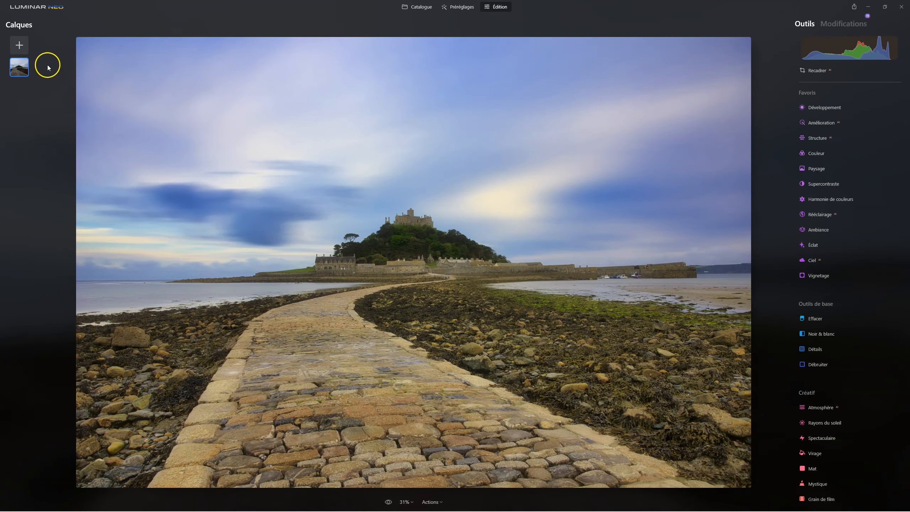
# Add a light-flare overlay as a new layer above the castle photo and set its Opacité to 100
pyautogui.click(19, 44)
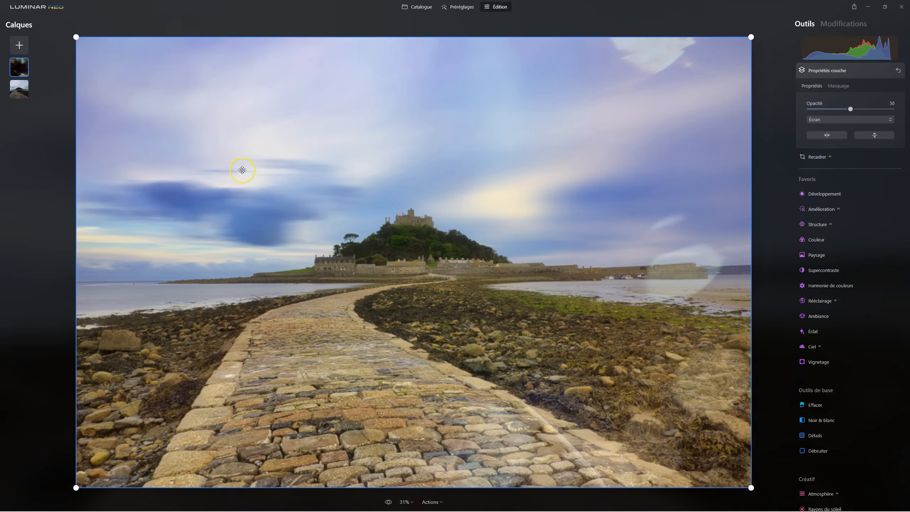
pyautogui.moveTo(850, 109); pyautogui.dragTo(908, 108)
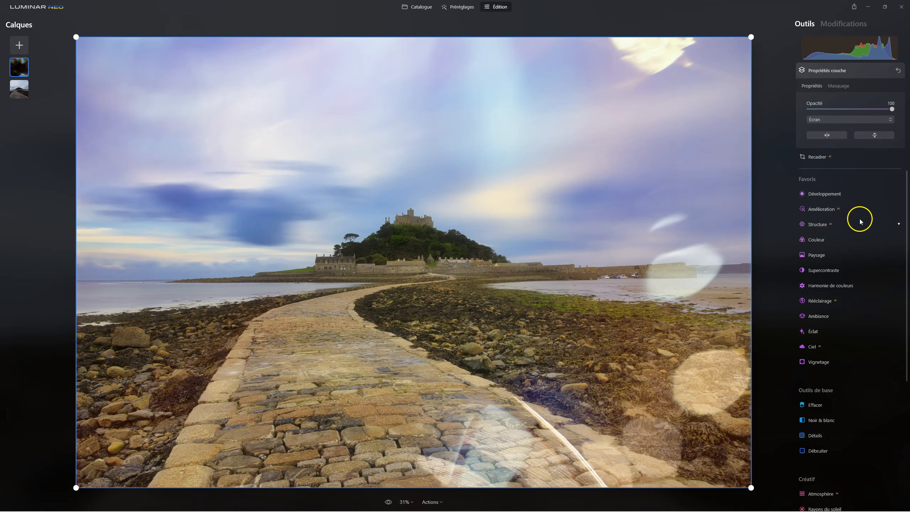
# Show the Développement tool's masking options for the light-flare overlay layer, and delete that layer
pyautogui.click(834, 194)
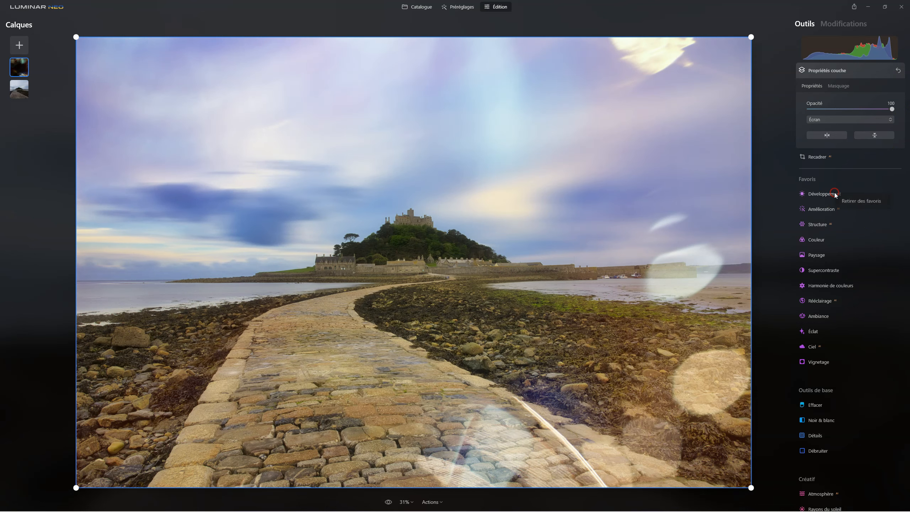
pyautogui.click(824, 194)
pyautogui.click(828, 123)
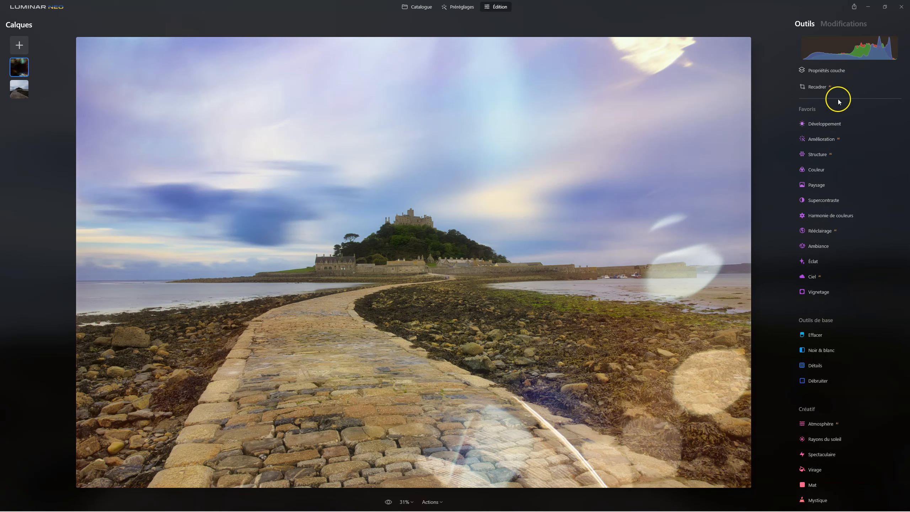
pyautogui.click(830, 123)
pyautogui.click(844, 139)
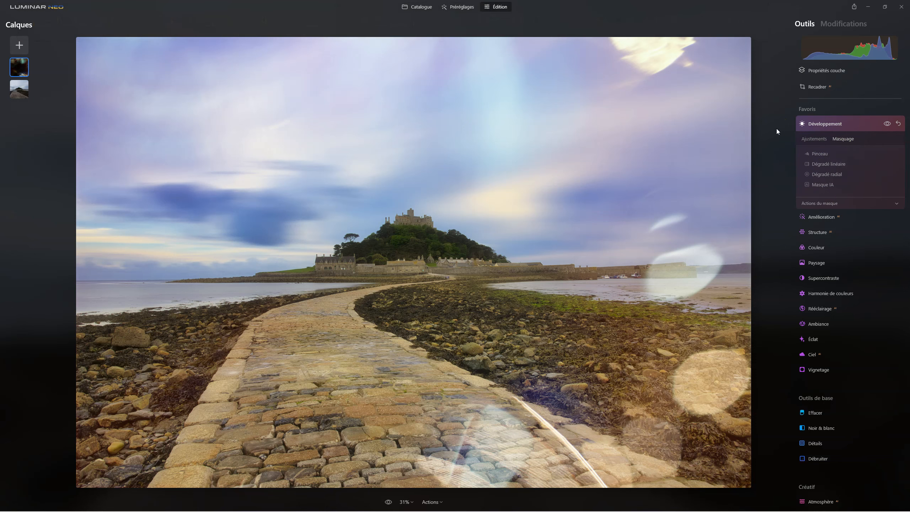
pyautogui.rightClick(22, 68)
pyautogui.click(47, 87)
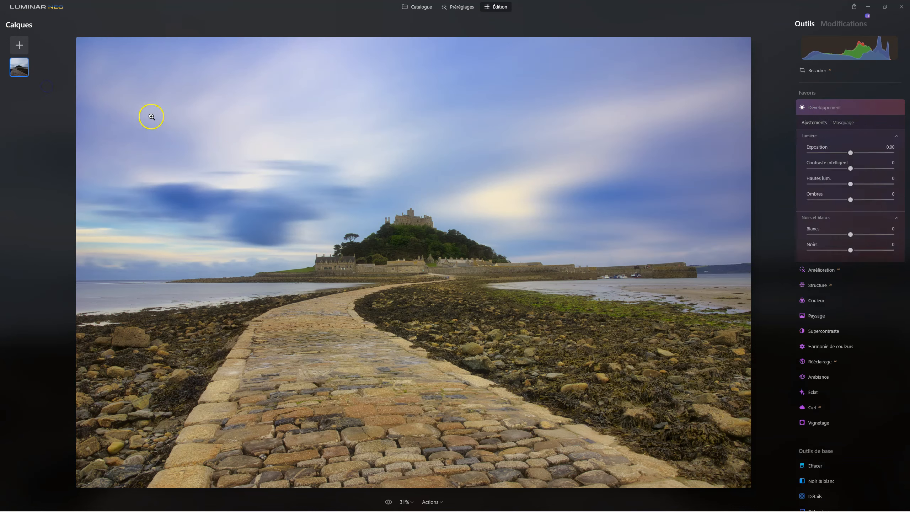